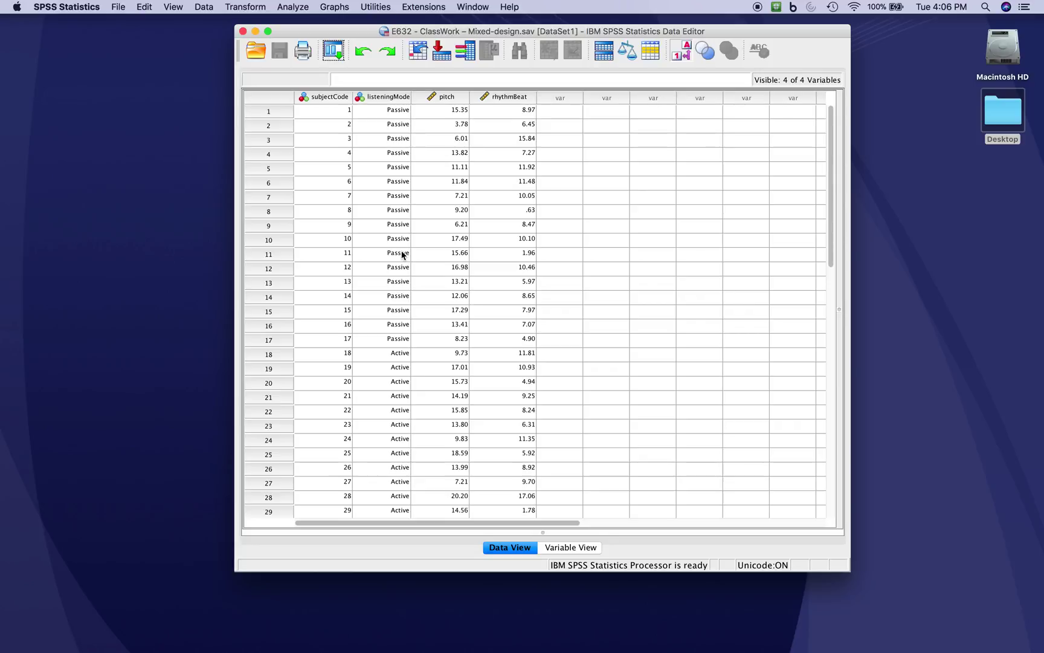
# Set up Explore with Pitch and Rhythm-beat scores as dependents and Listening mode as the factor.
pyautogui.scroll(-5, 362, 290)
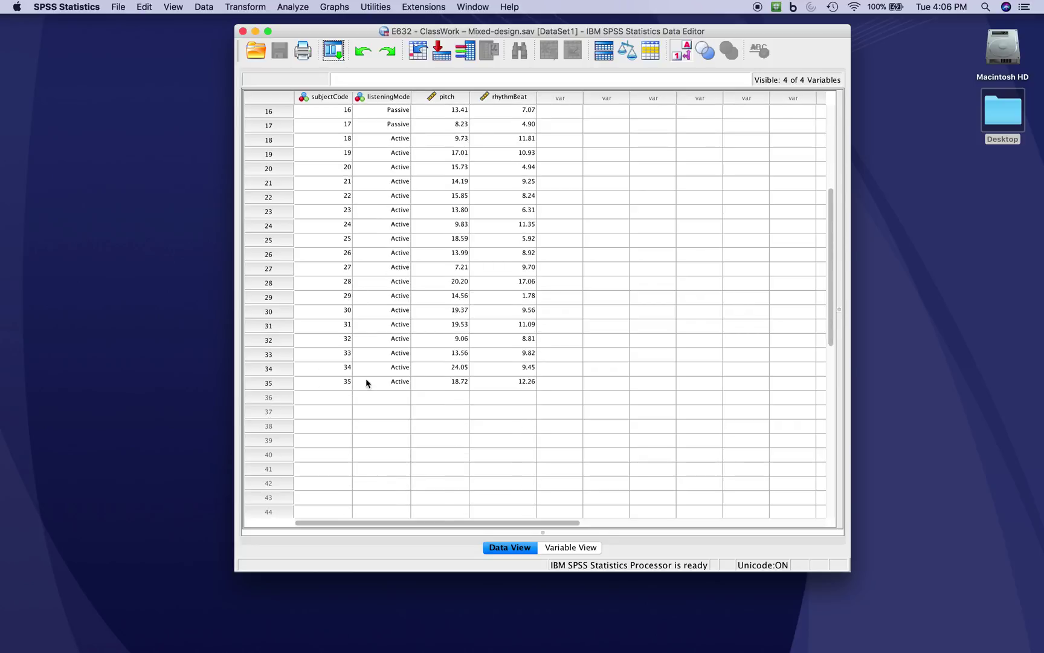
pyautogui.scroll(5, 380, 275)
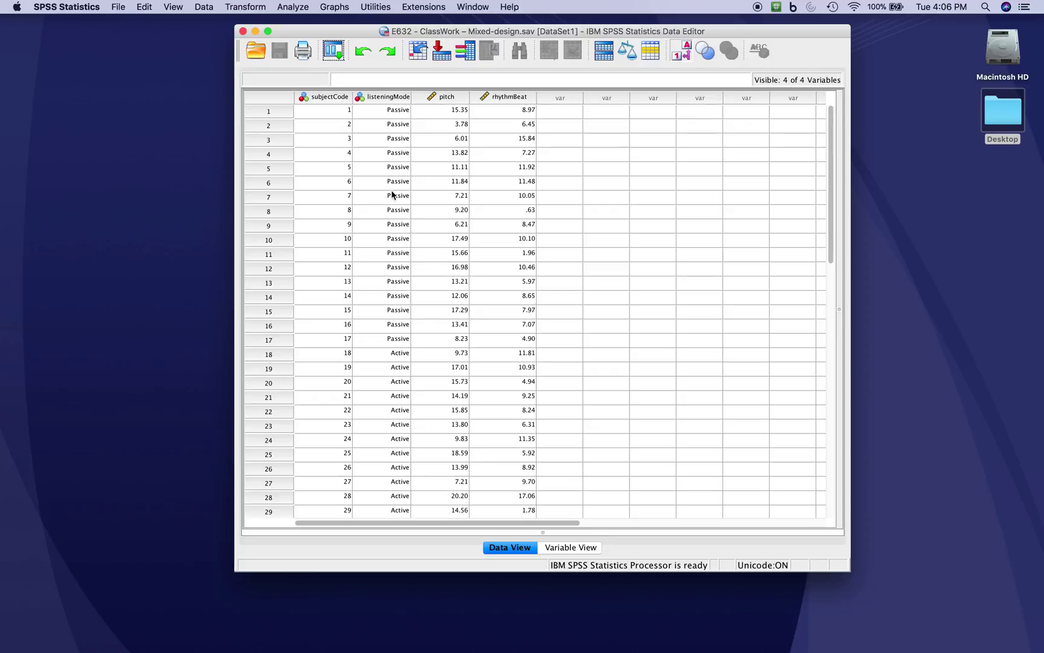
pyautogui.scroll(-4, 380, 243)
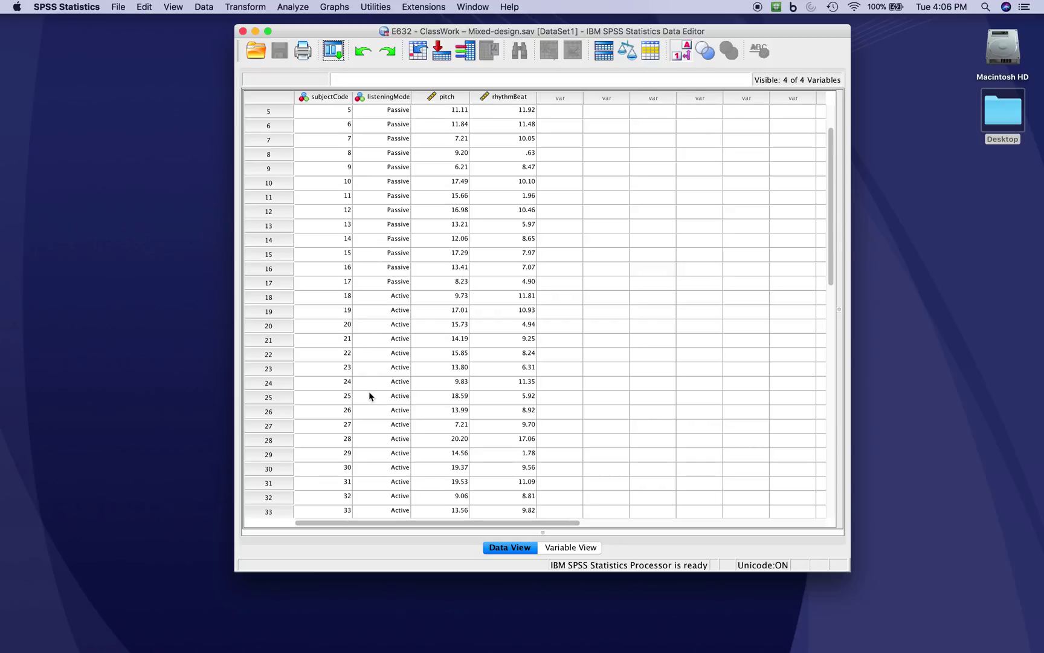
pyautogui.scroll(4, 369, 392)
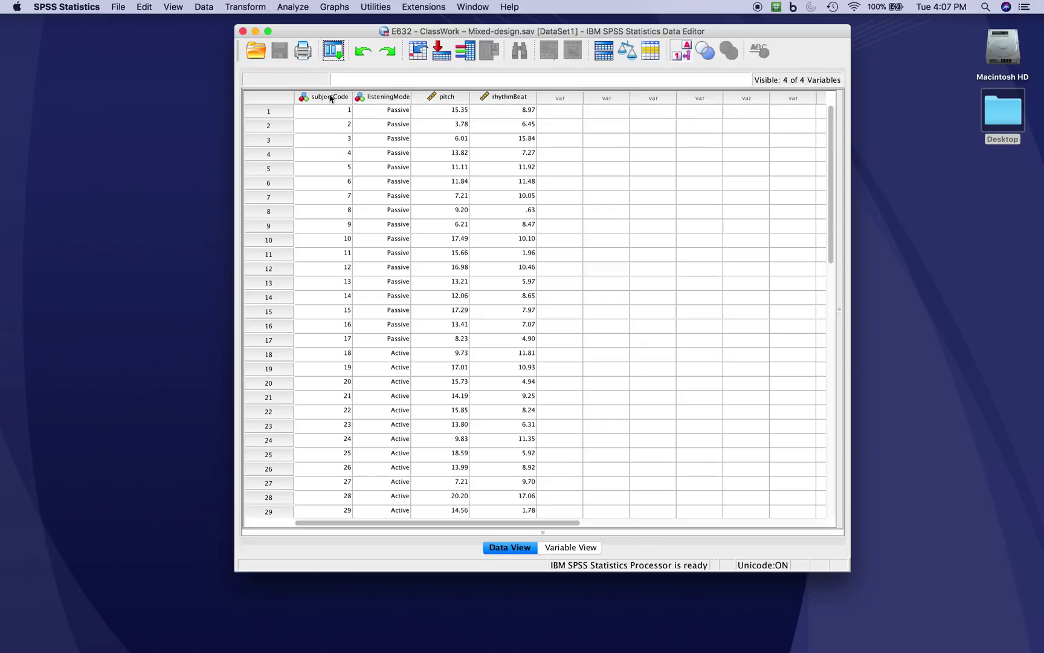
pyautogui.scroll(-8, 322, 281)
pyautogui.scroll(8, 322, 281)
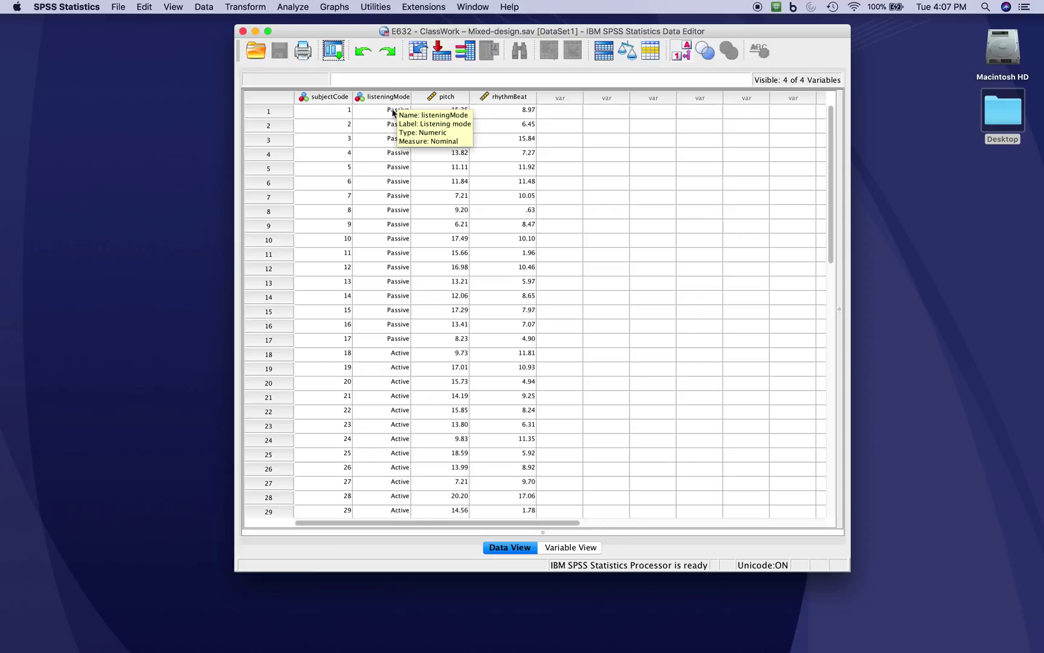
pyautogui.scroll(-1, 383, 249)
pyautogui.scroll(-1, 384, 253)
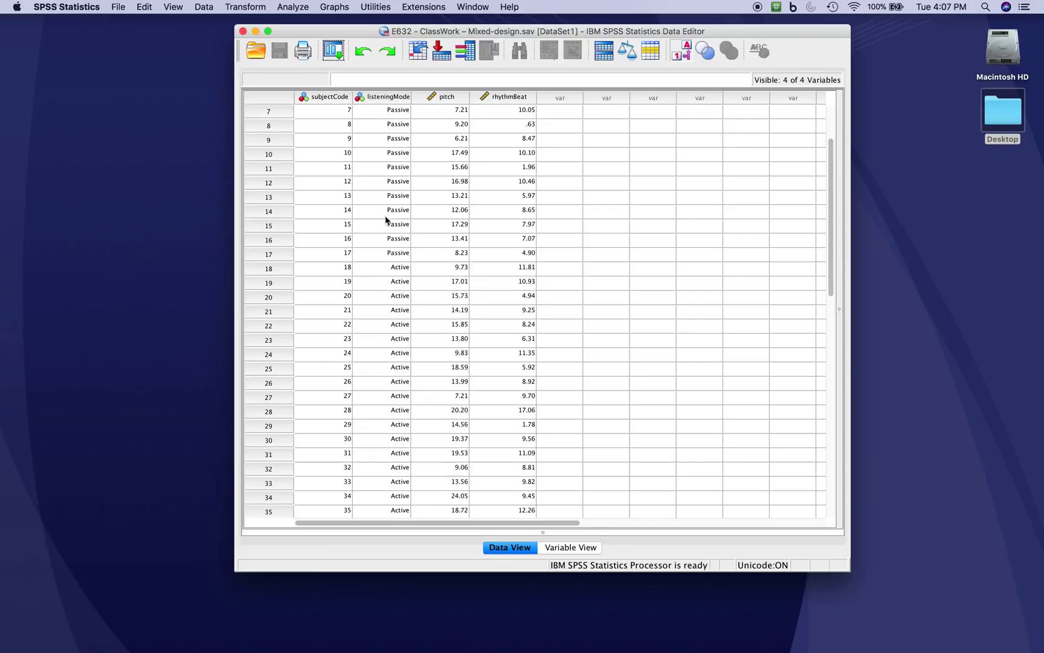
pyautogui.scroll(2, 384, 224)
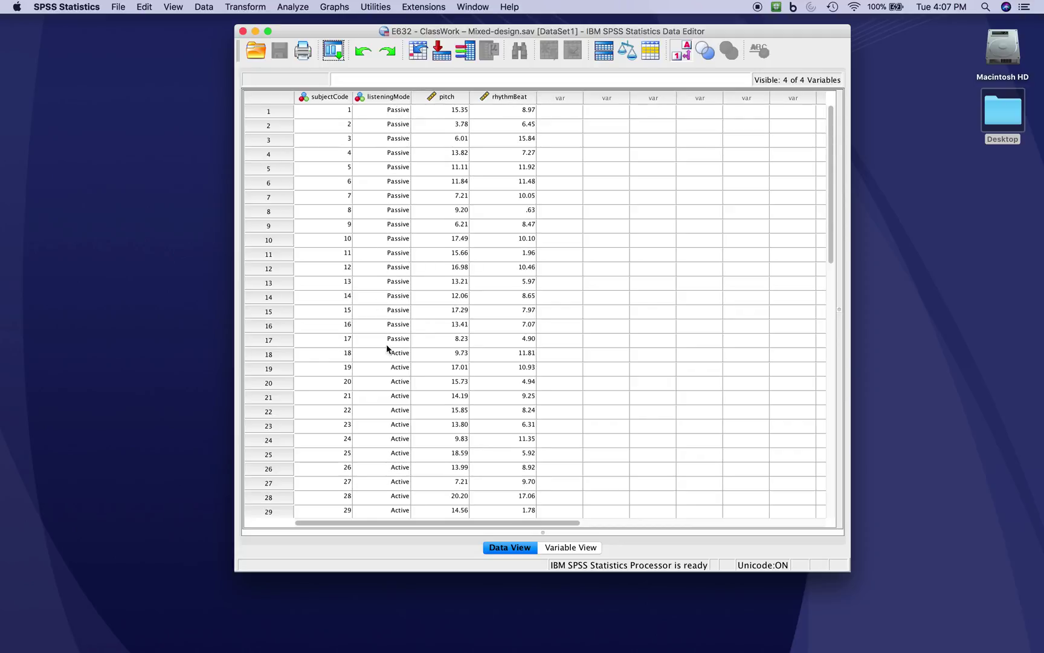
pyautogui.scroll(-1, 387, 346)
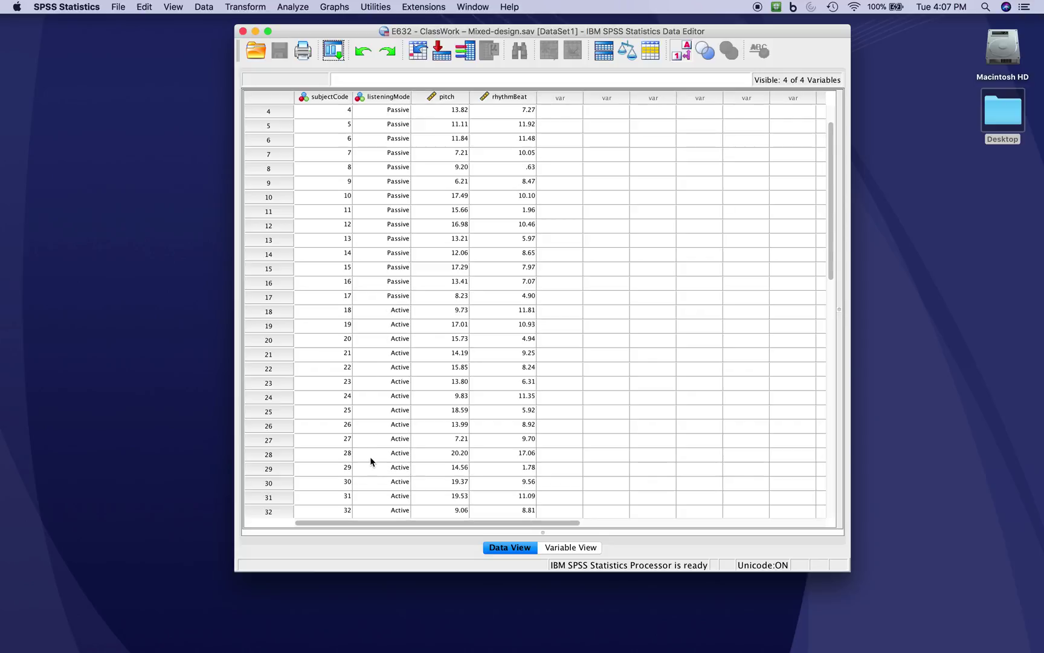
pyautogui.scroll(1, 473, 379)
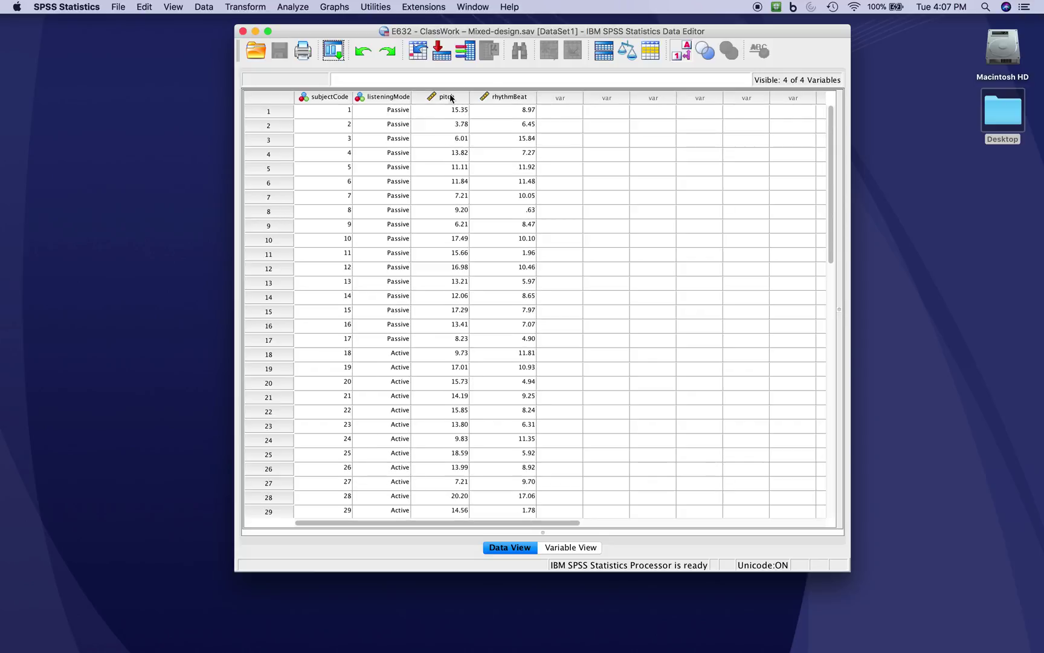
pyautogui.moveTo(505, 104)
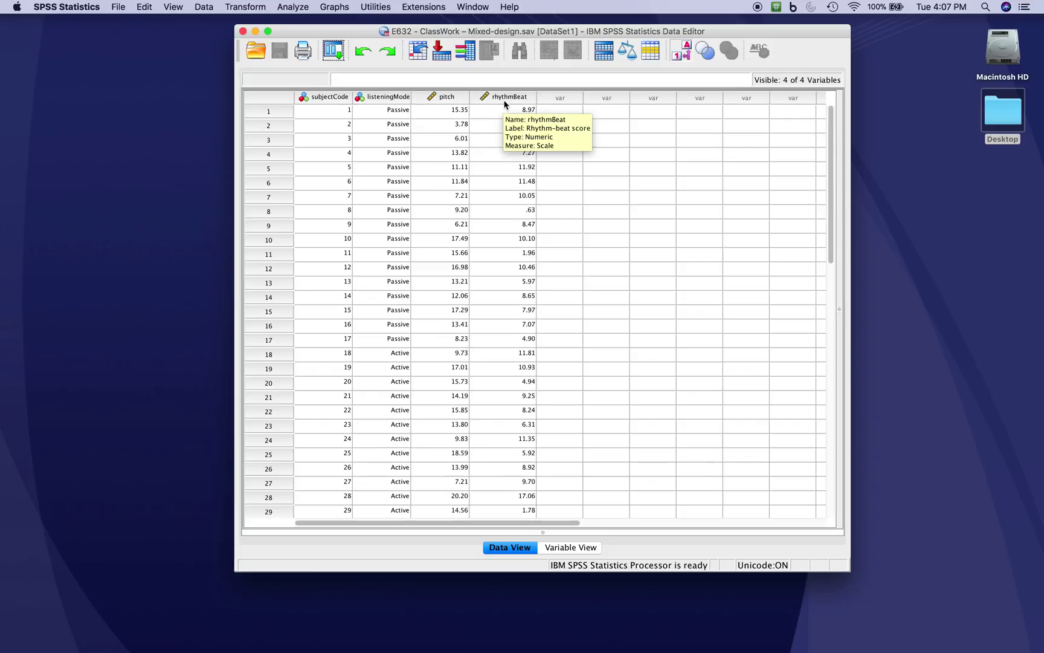
pyautogui.moveTo(442, 107)
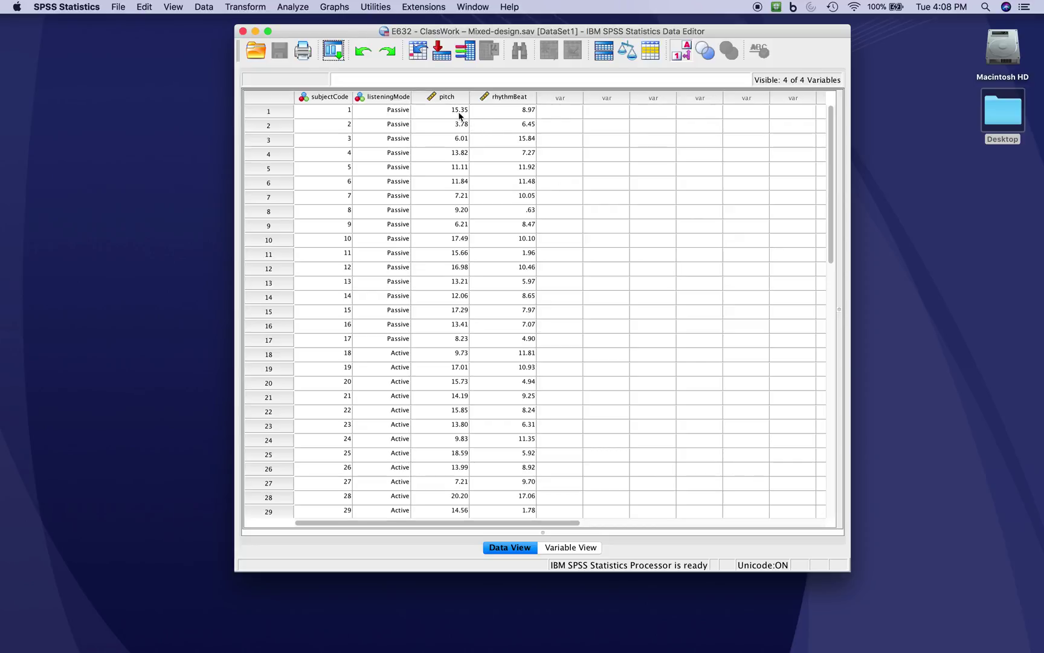
pyautogui.moveTo(448, 105)
pyautogui.click(295, 7)
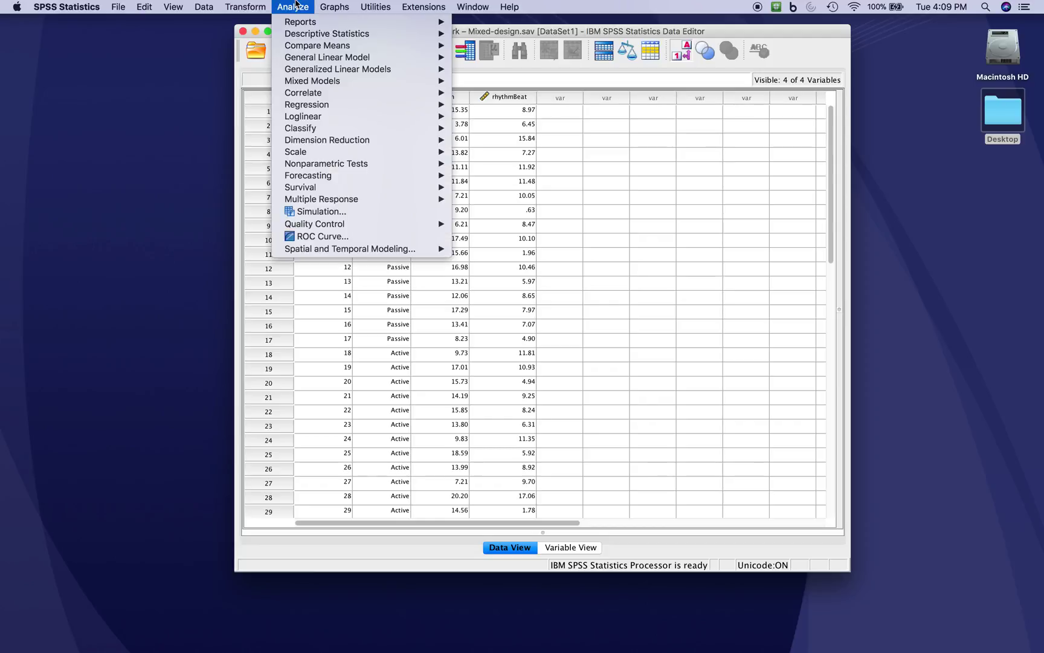
pyautogui.moveTo(310, 46)
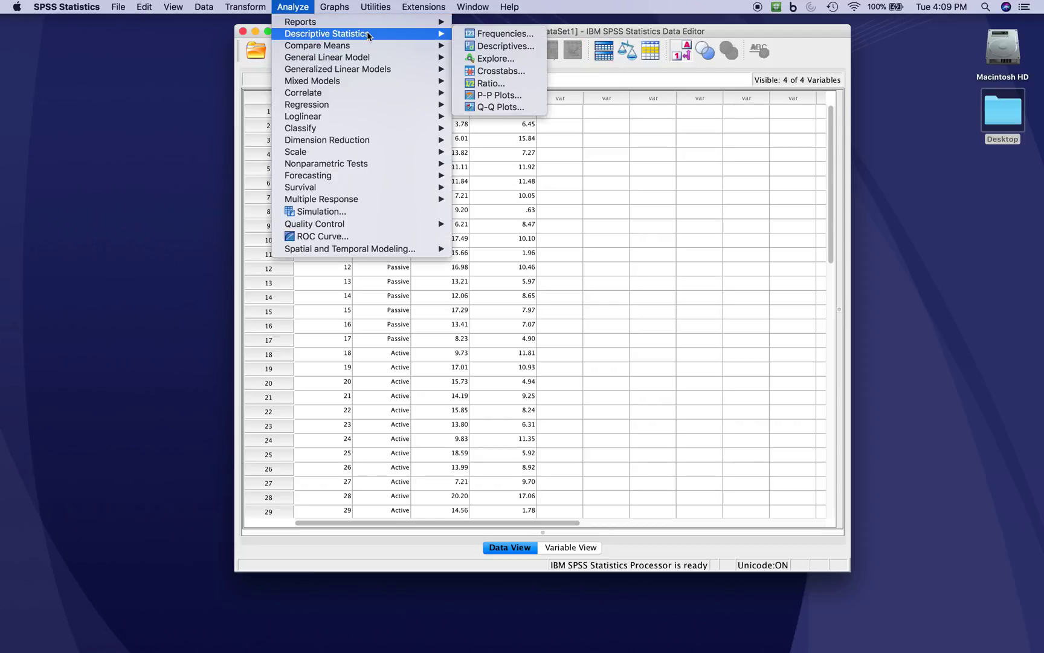
pyautogui.click(482, 61)
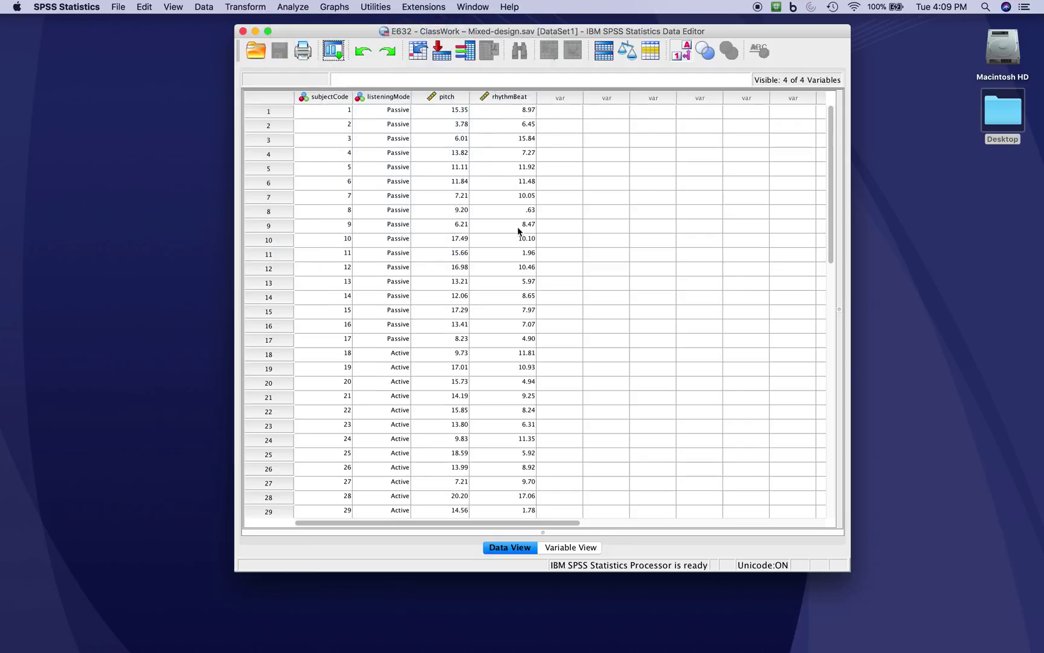
pyautogui.click(417, 293)
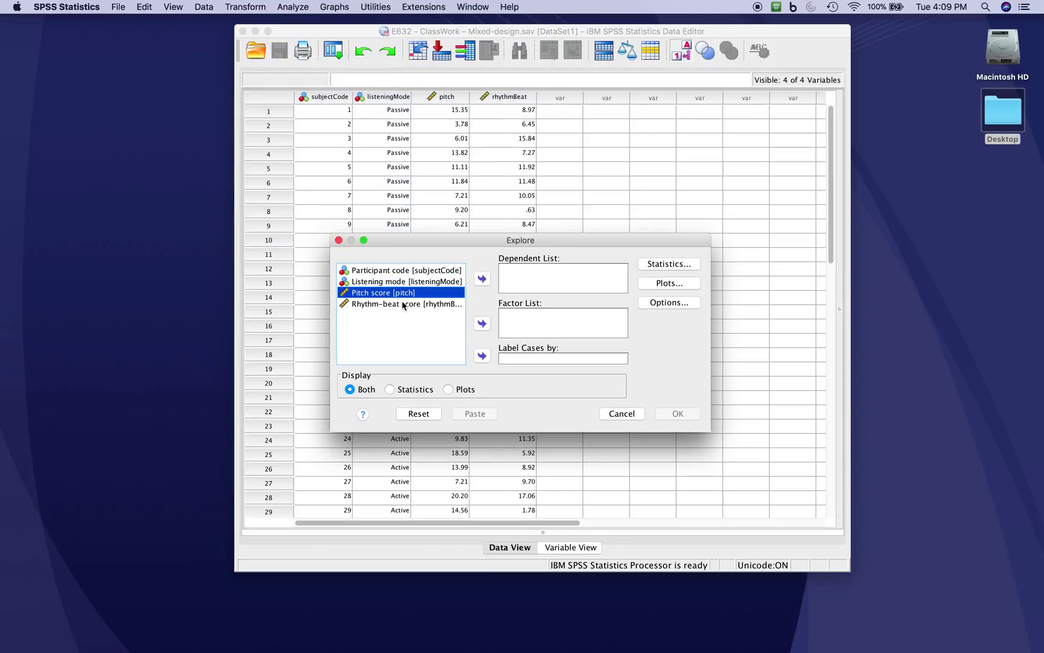
pyautogui.keyDown('shift'); pyautogui.click(403, 304); pyautogui.keyUp('shift')
pyautogui.click(482, 278)
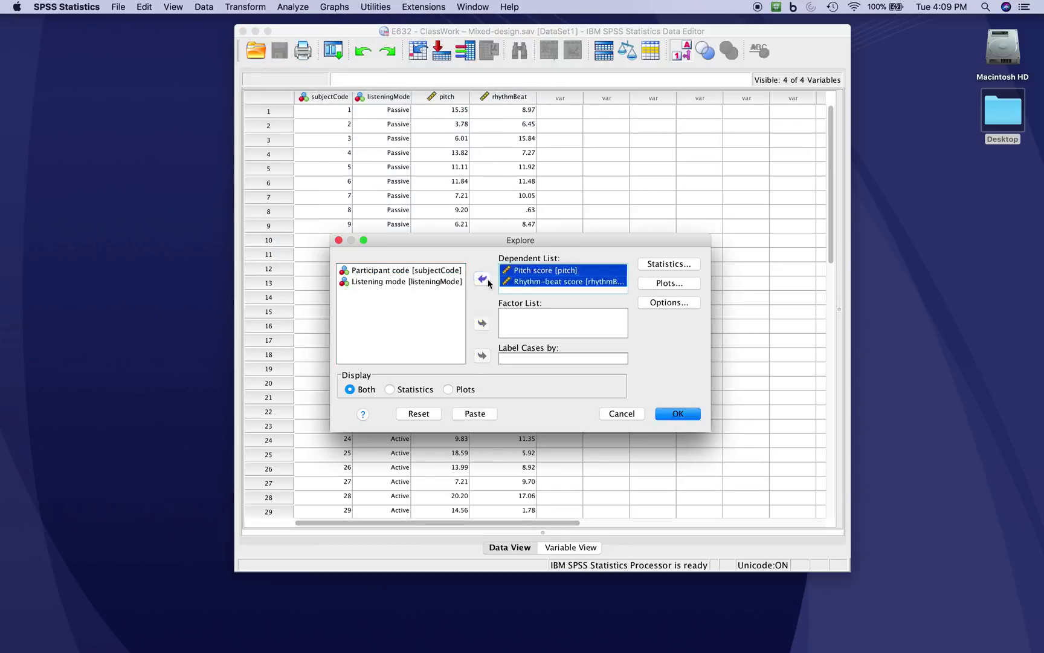
pyautogui.click(464, 282)
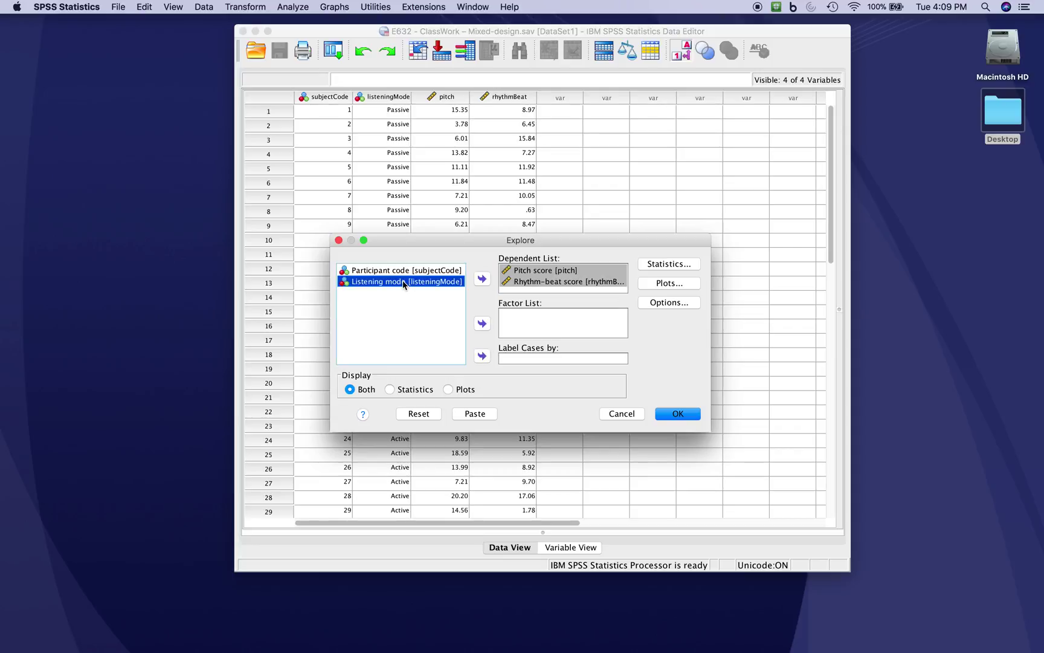
pyautogui.click(483, 324)
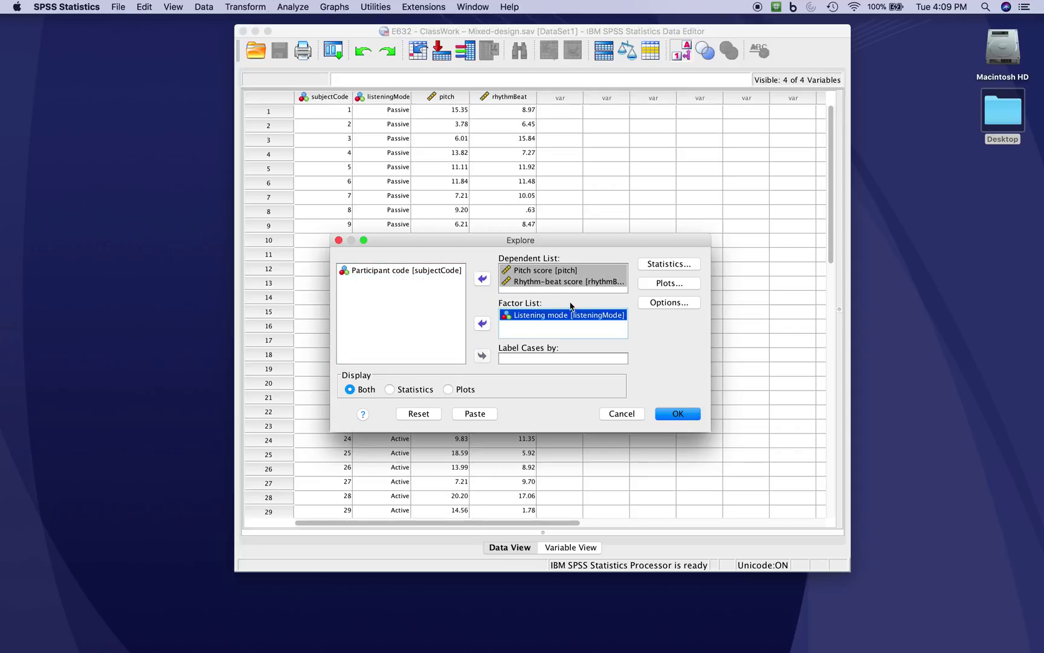
# Request normality plots with tests and run the Explore analysis.
pyautogui.click(669, 284)
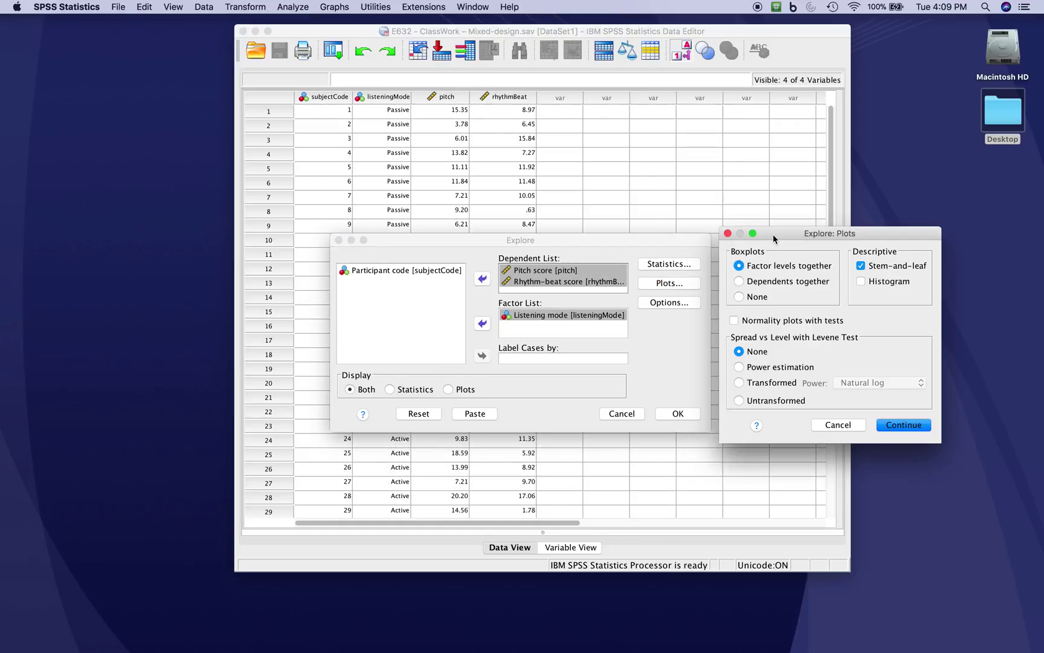
pyautogui.click(734, 321)
pyautogui.click(906, 426)
pyautogui.click(689, 413)
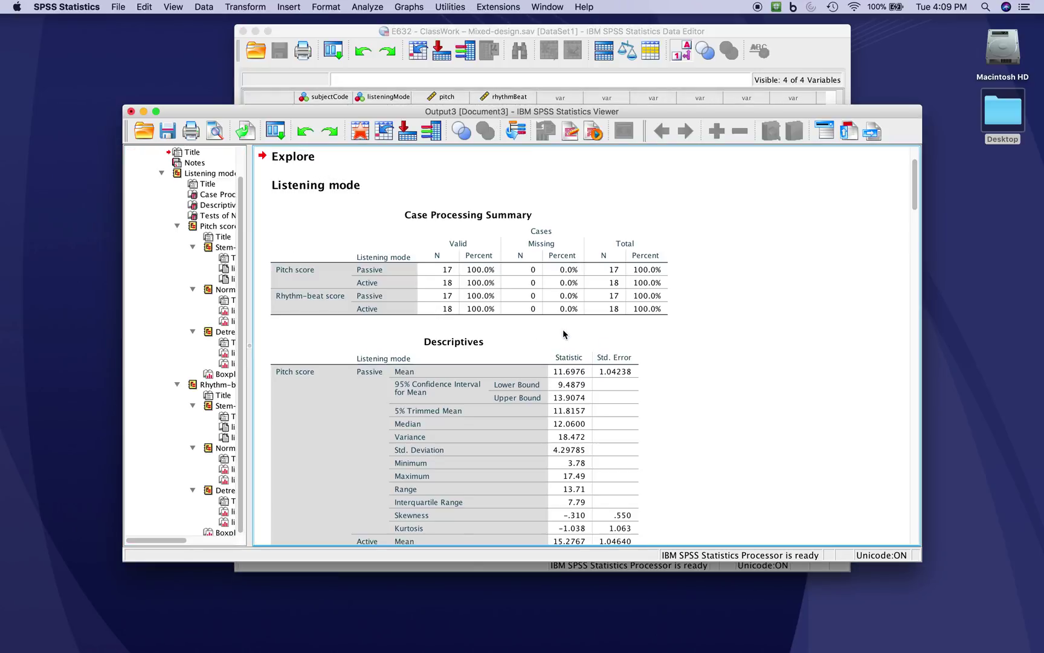
# Inspect the Case Processing Summary and Descriptives tables in the Explore output.
pyautogui.scroll(-2, 563, 334)
pyautogui.click(564, 338)
pyautogui.click(414, 271)
pyautogui.click(703, 303)
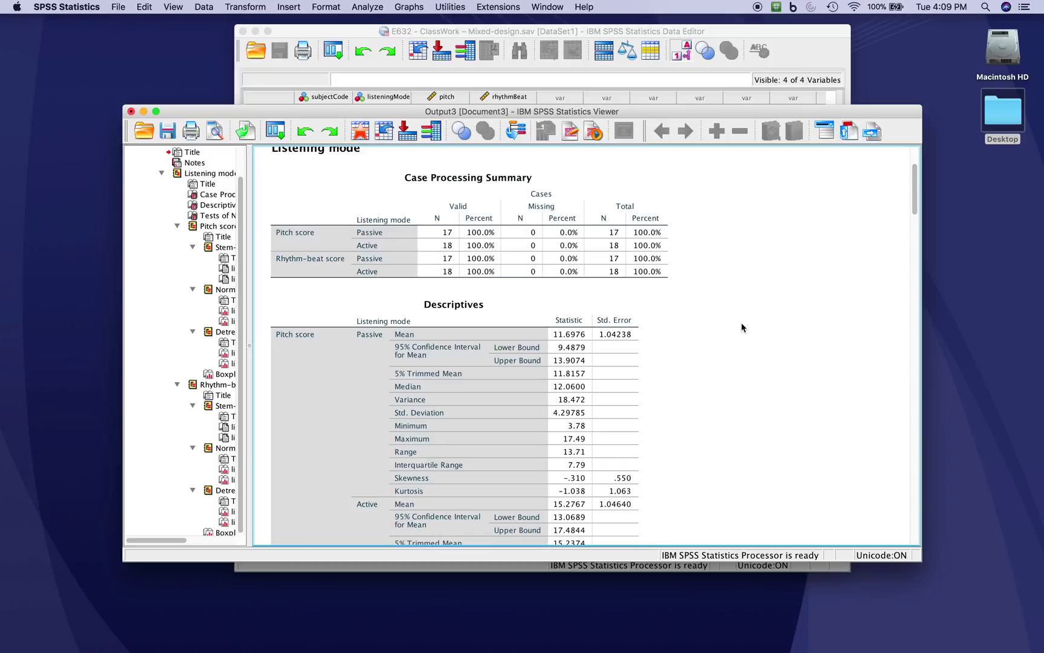
pyautogui.scroll(-1, 742, 328)
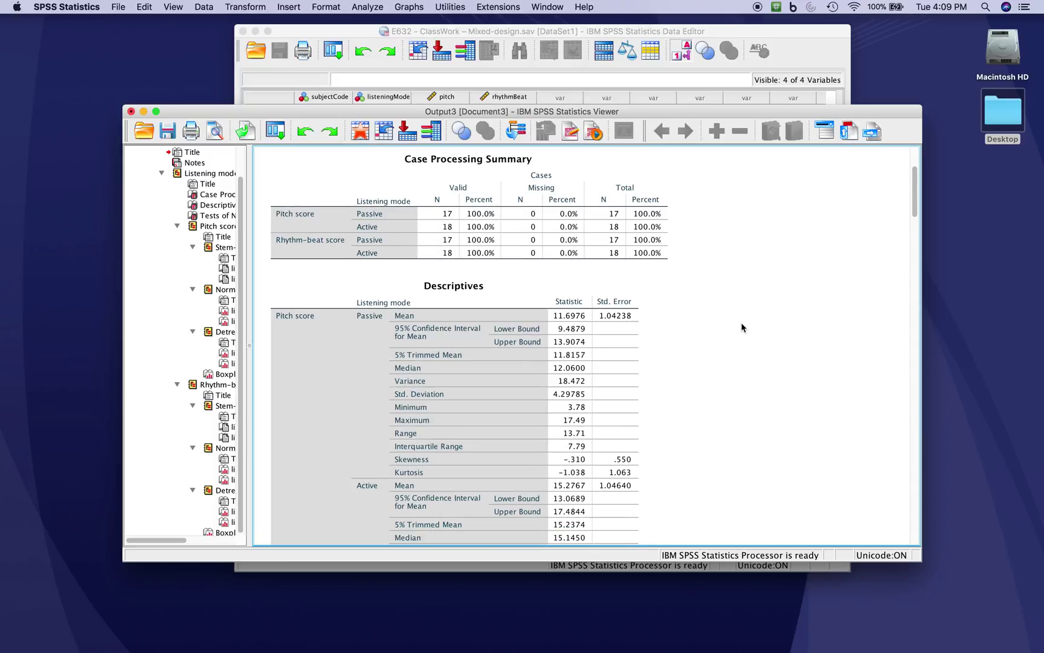
pyautogui.scroll(-15, 742, 328)
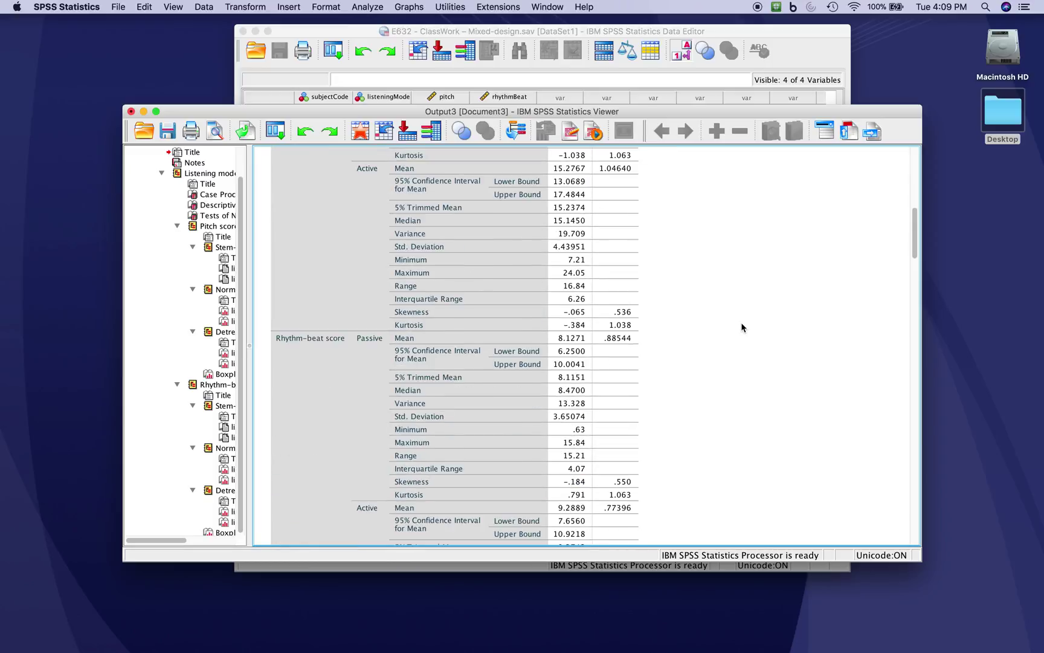
# Check the Tests of Normality table, then close the output viewer without saving.
pyautogui.scroll(-10, 743, 327)
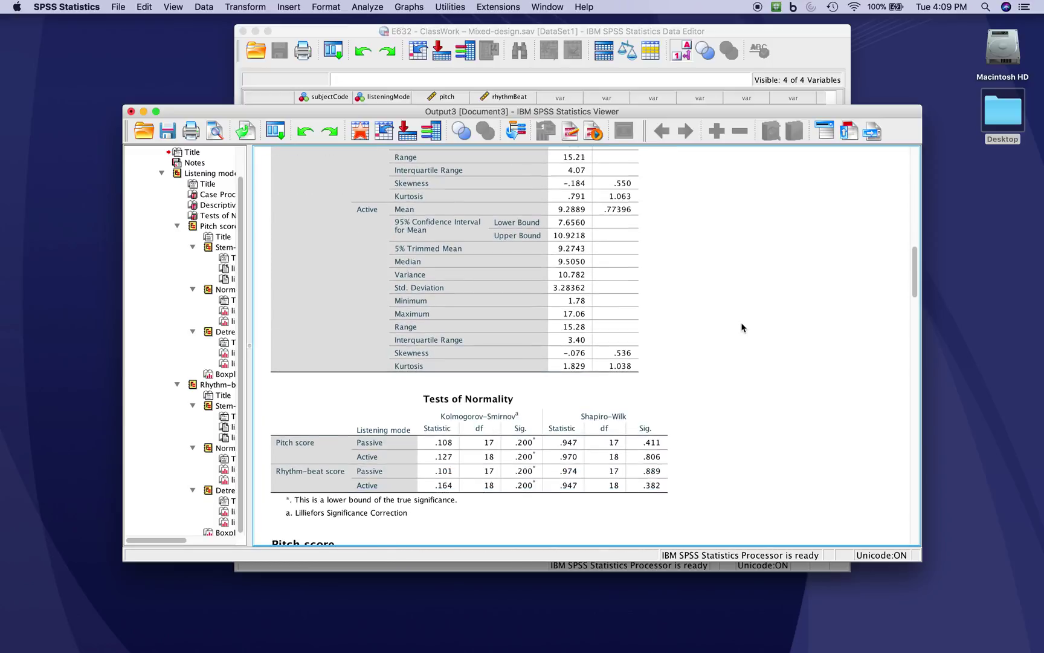
pyautogui.scroll(-5, 741, 327)
pyautogui.click(390, 363)
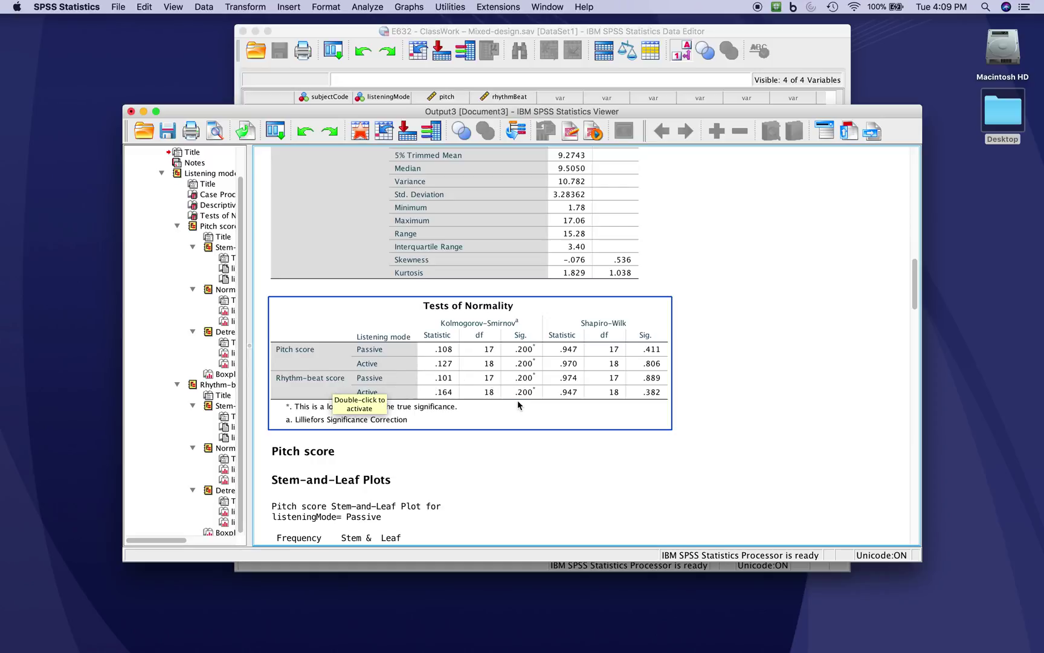
pyautogui.click(131, 111)
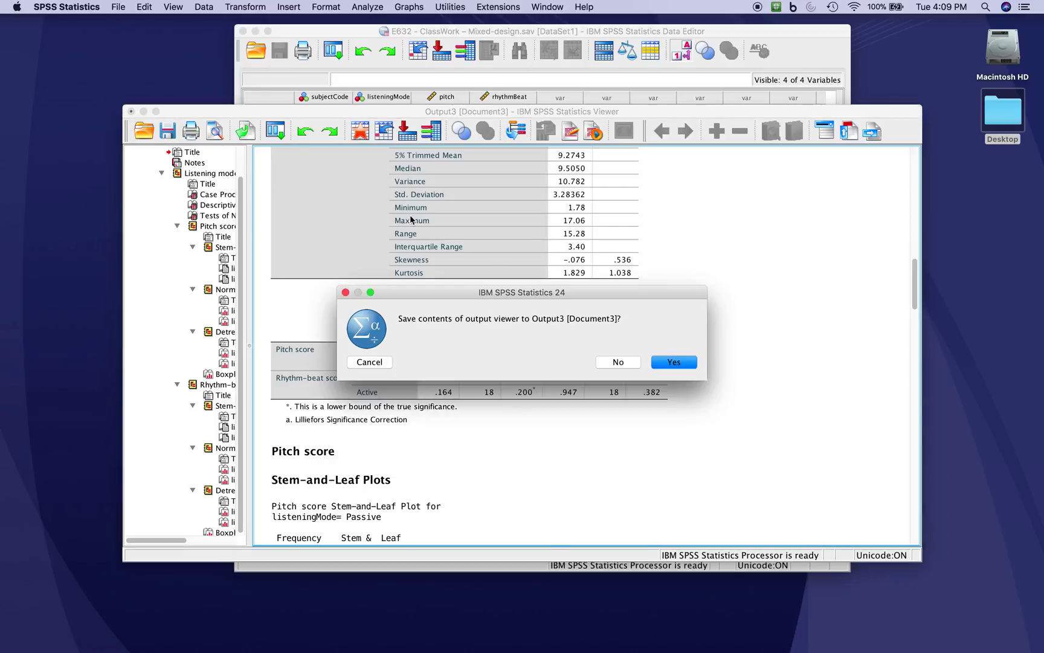
pyautogui.click(618, 362)
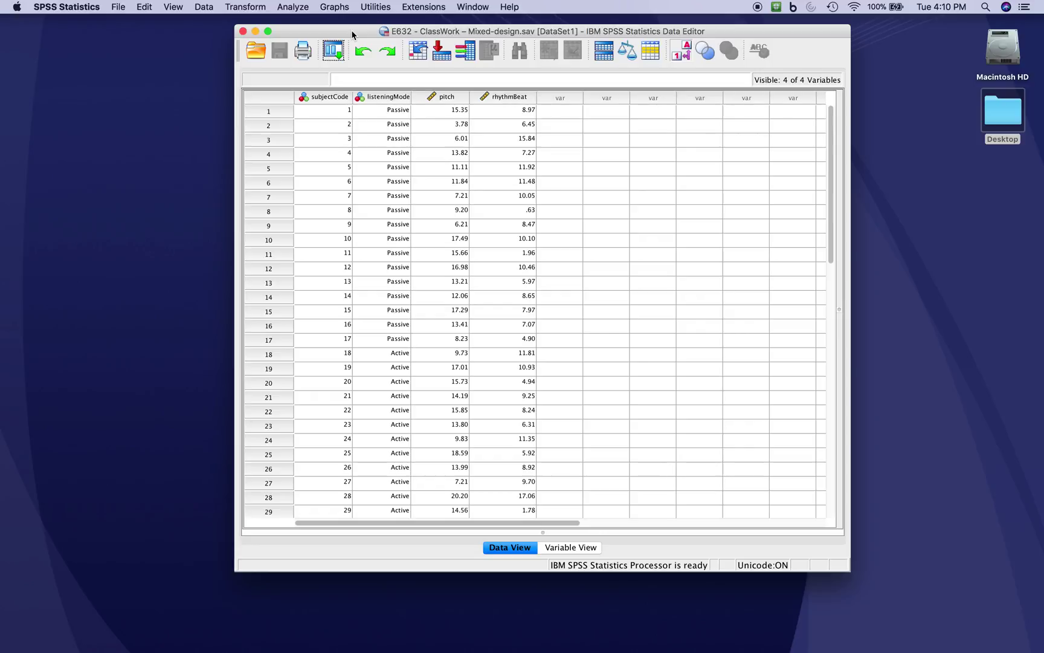
# Start a Repeated Measures analysis from the General Linear Model menu.
pyautogui.click(291, 6)
pyautogui.moveTo(300, 58)
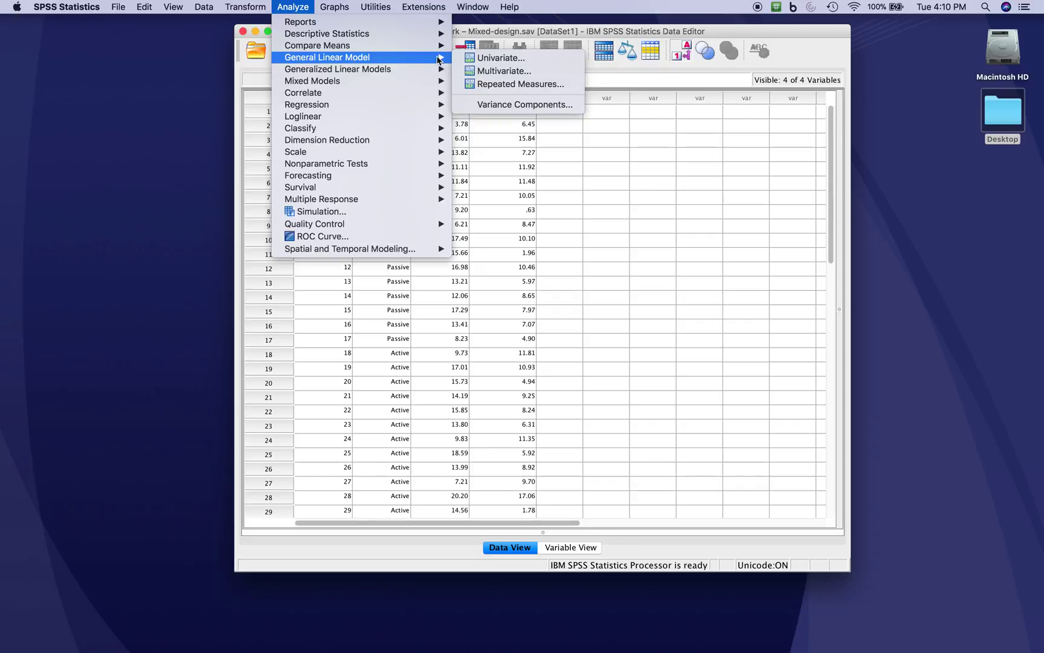
pyautogui.click(478, 83)
# Name the within-subject factor MusicalCharacteristics and set its number of levels to 2.
pyautogui.doubleClick(615, 198)
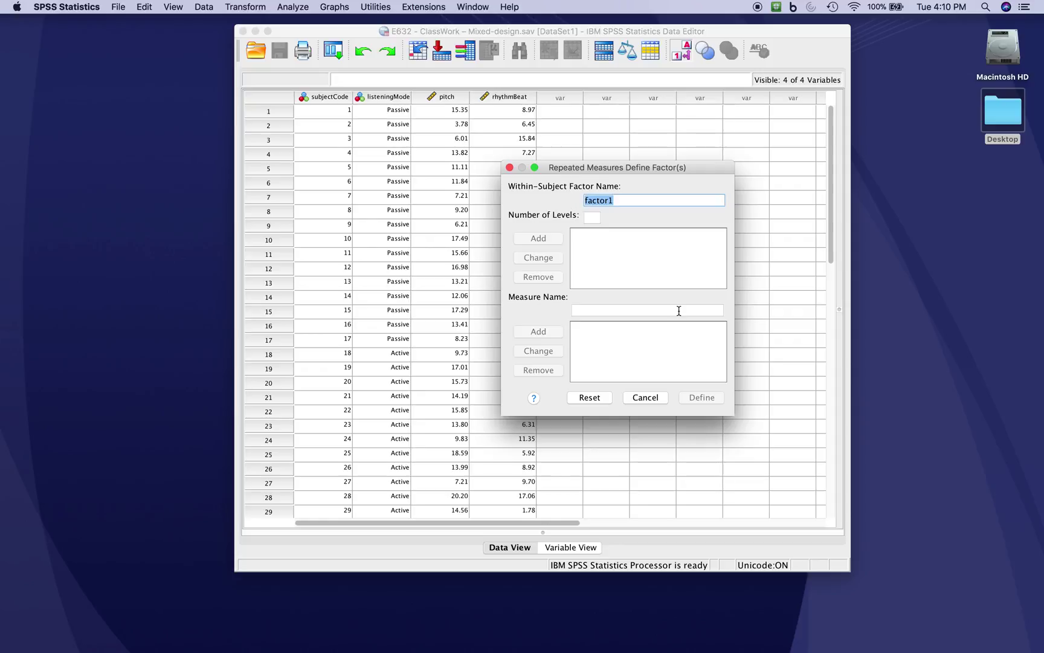
pyautogui.write('MusicalCharac')
pyautogui.press('BackSpace')
pyautogui.write('t')
pyautogui.press('BackSpace')
pyautogui.press('BackSpace')
pyautogui.write('acteristics')
pyautogui.click(596, 216)
pyautogui.write('2')
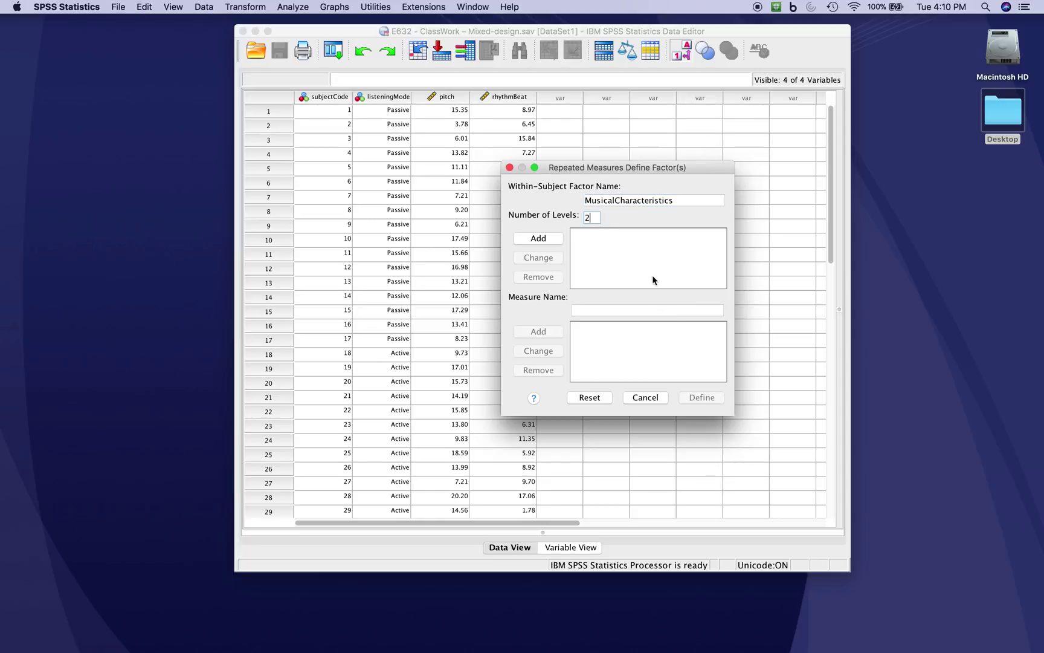
# Add the factor, assign Pitch and Rhythm-beat scores as its levels, and Listening mode as between-subjects factor.
pyautogui.click(538, 239)
pyautogui.click(703, 398)
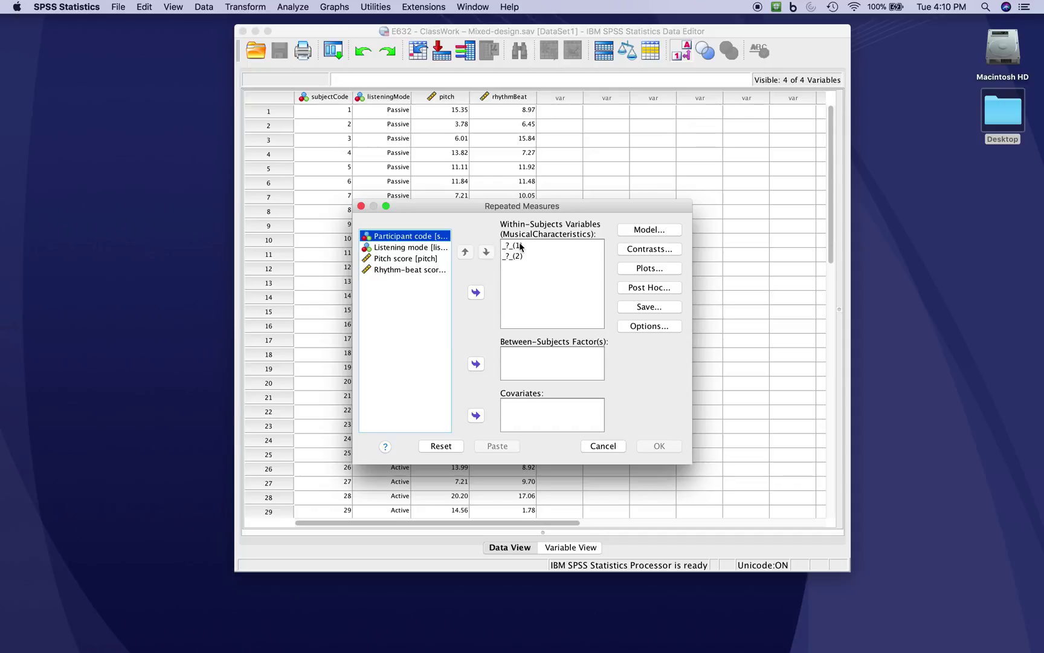
pyautogui.click(386, 257)
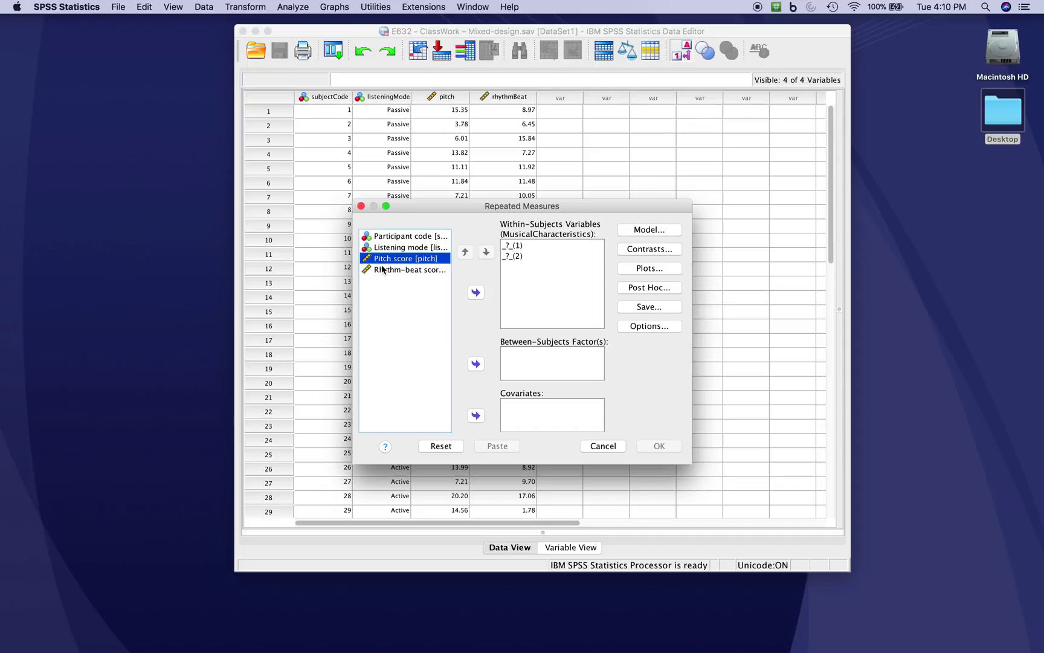
pyautogui.keyDown('shift'); pyautogui.click(384, 270); pyautogui.keyUp('shift')
pyautogui.click(480, 296)
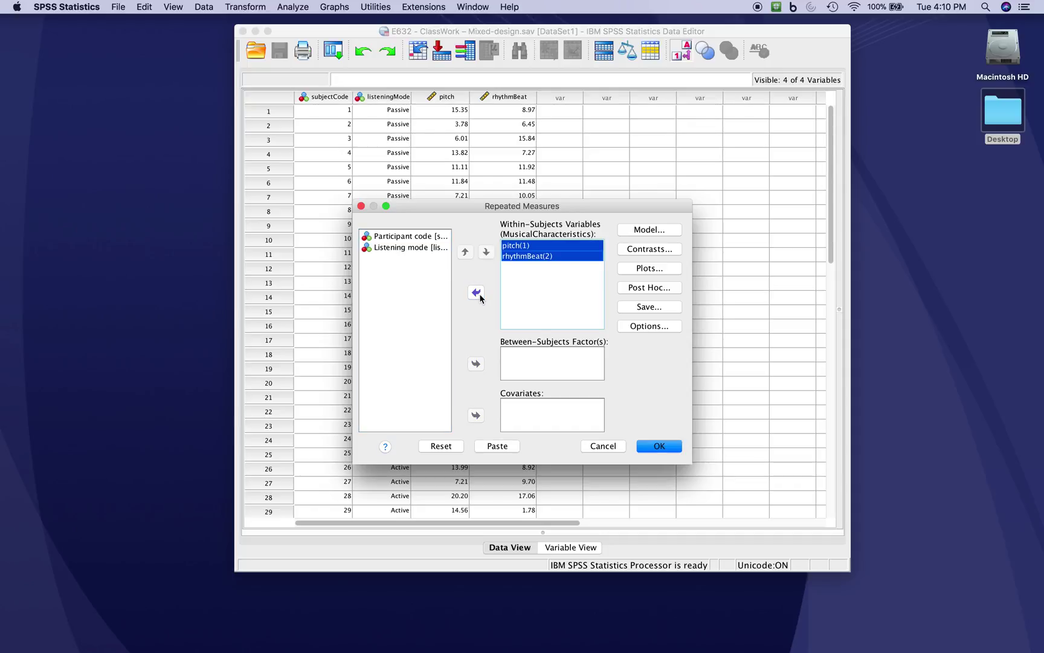
pyautogui.click(409, 248)
pyautogui.click(476, 365)
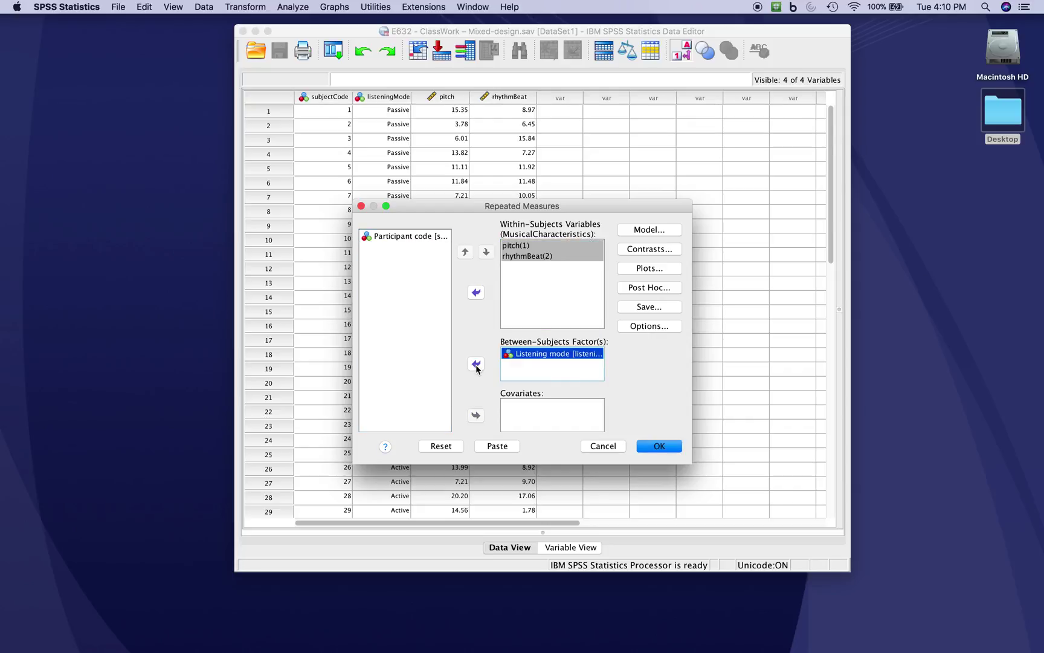
# Add a listeningMode*MusicalCharacteristics profile plot with listeningMode on the horizontal axis.
pyautogui.click(641, 268)
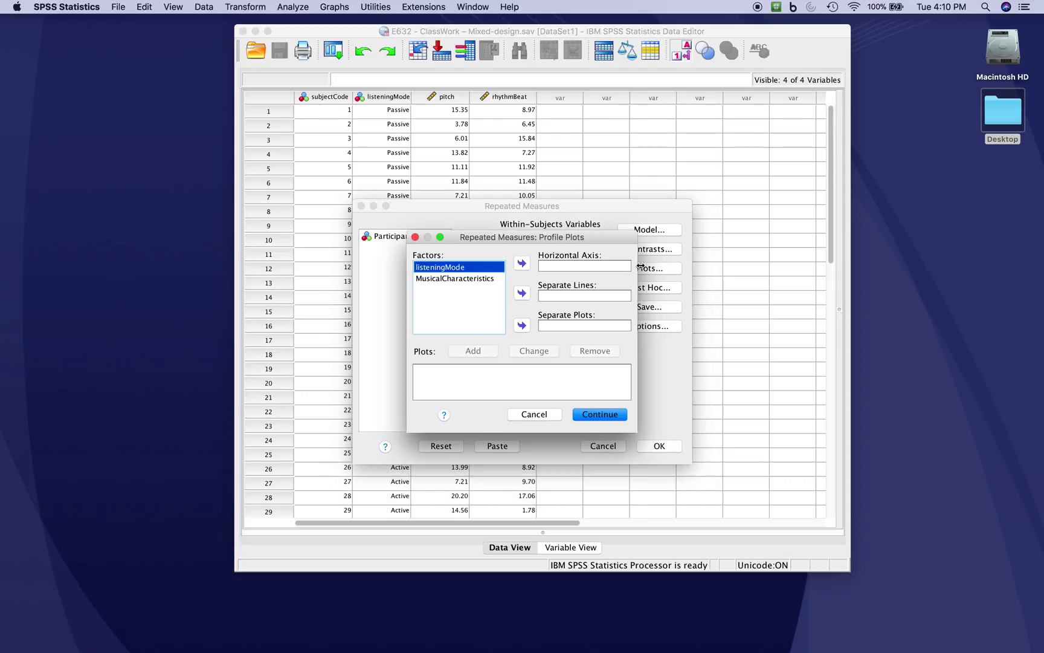
pyautogui.click(522, 264)
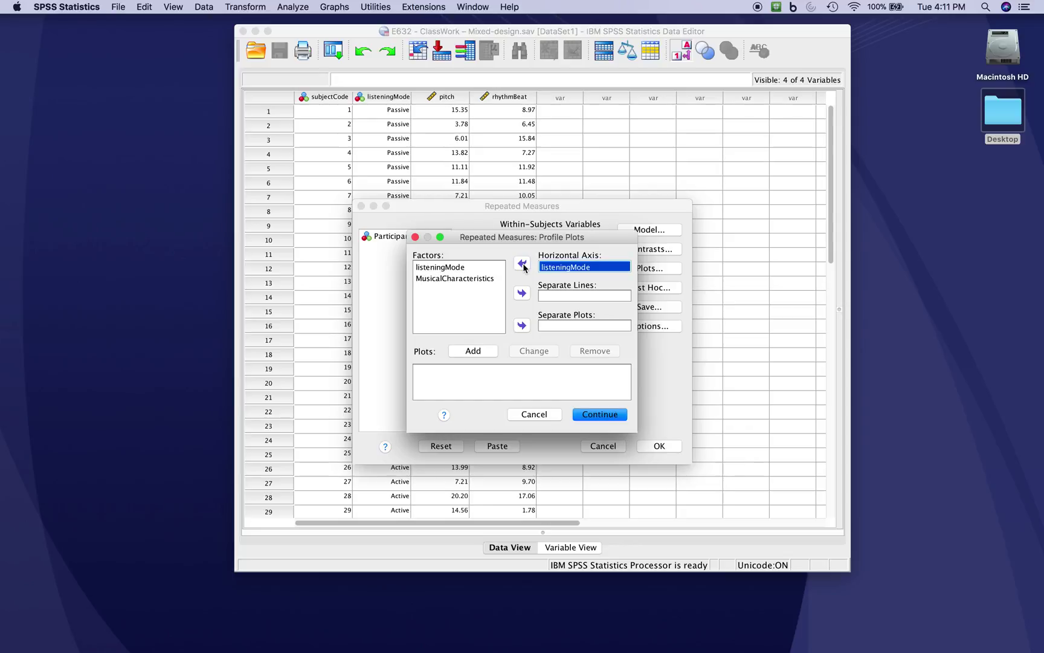
pyautogui.click(447, 279)
pyautogui.click(522, 294)
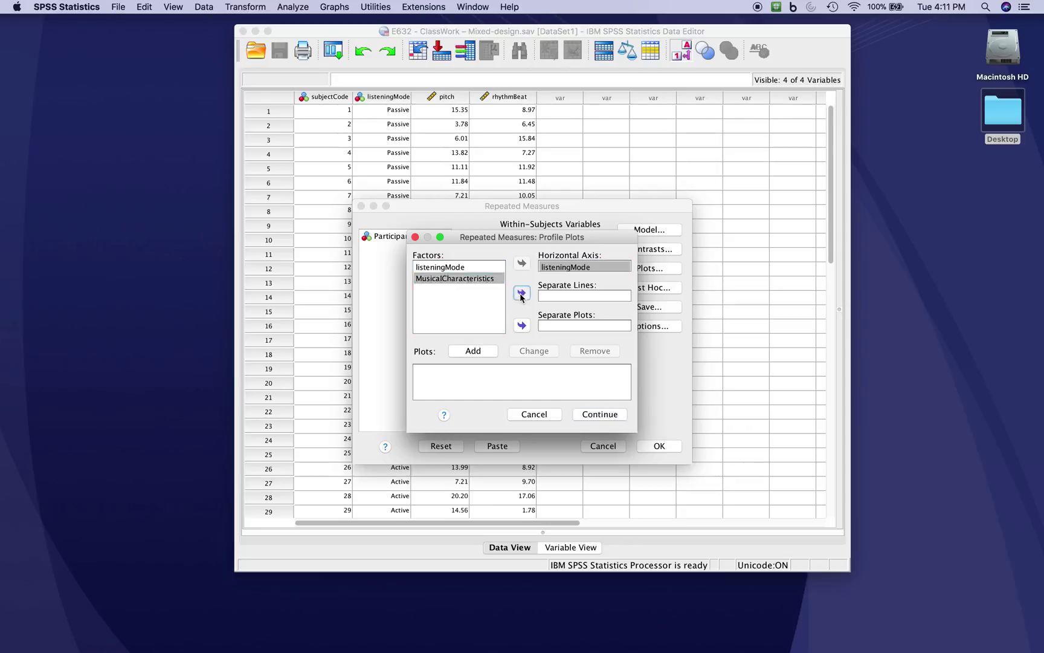
pyautogui.click(472, 351)
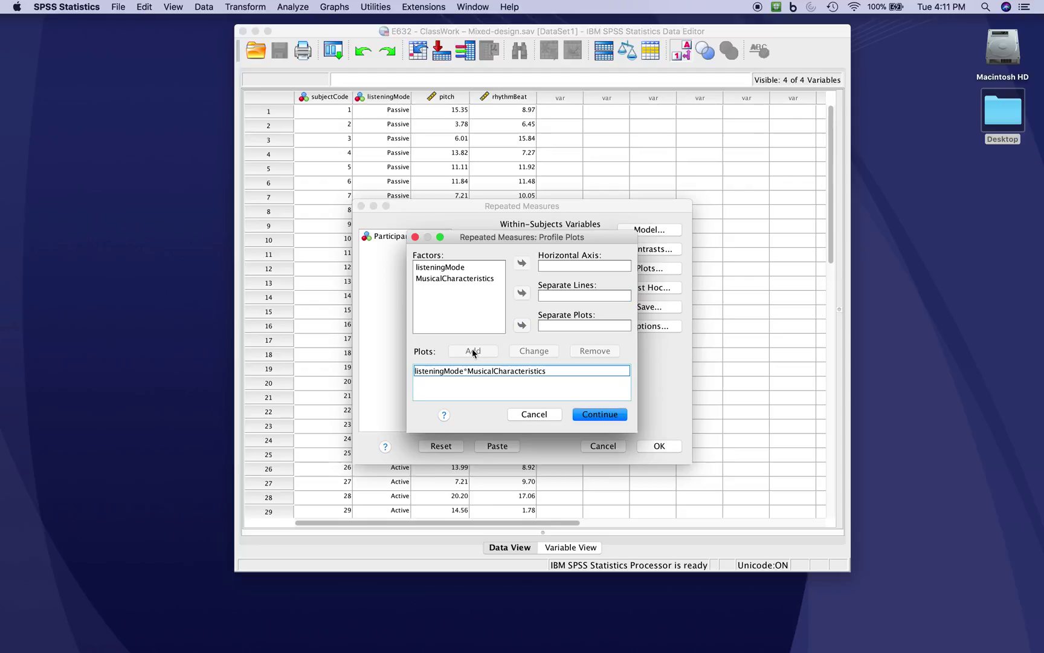
# Enable Estimates of effect size and Homogeneity tests in Options, then run the mixed ANOVA.
pyautogui.click(598, 414)
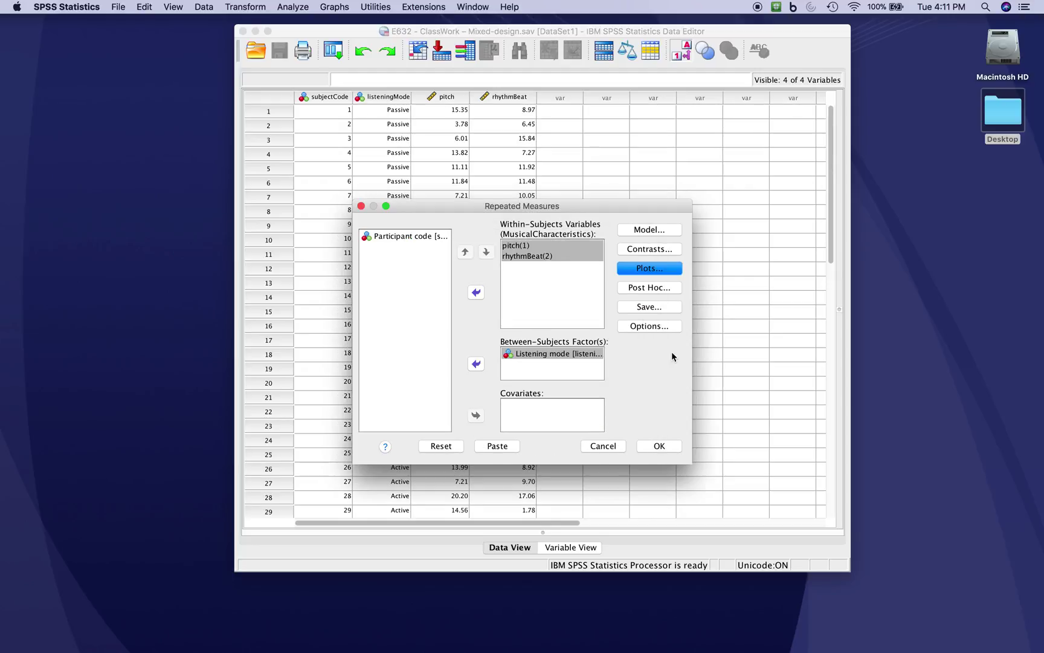
pyautogui.click(642, 326)
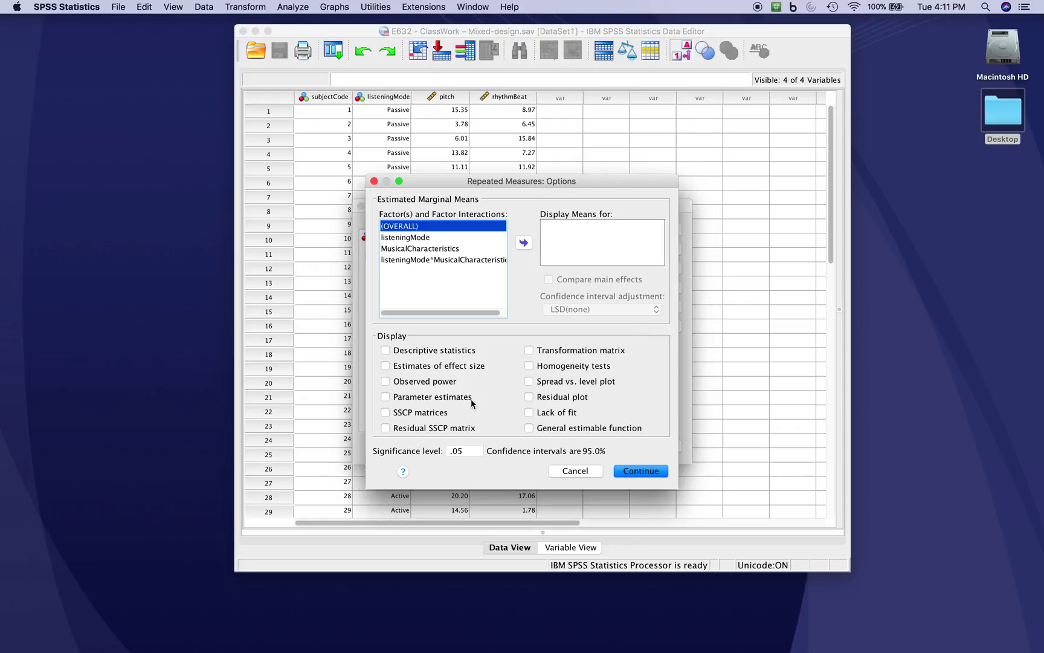
pyautogui.click(385, 366)
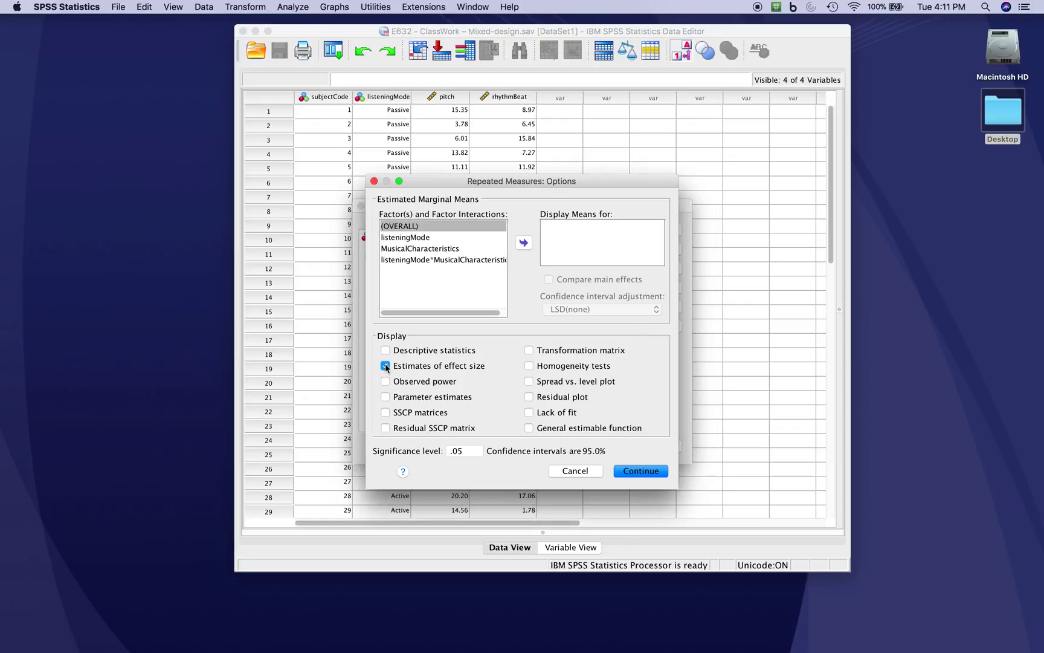
pyautogui.click(530, 367)
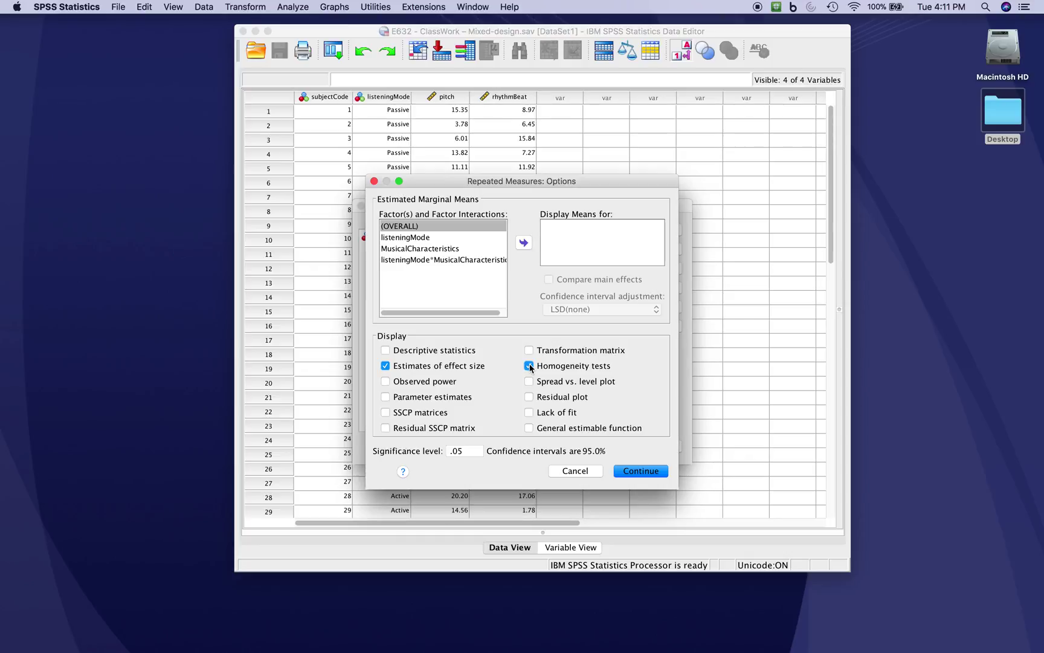
pyautogui.click(639, 470)
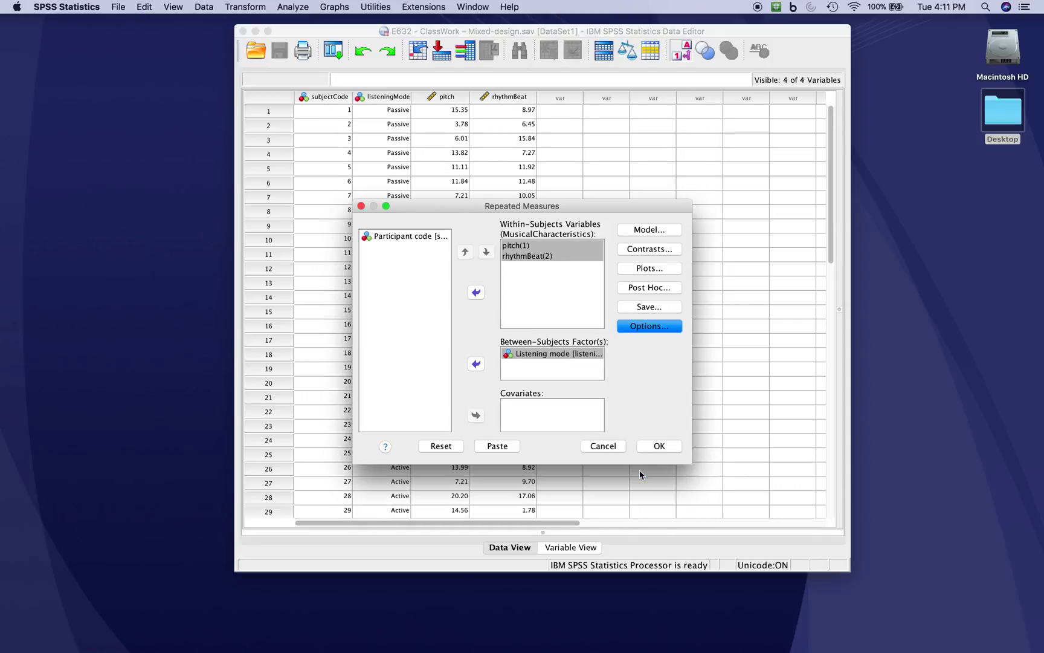
pyautogui.click(658, 446)
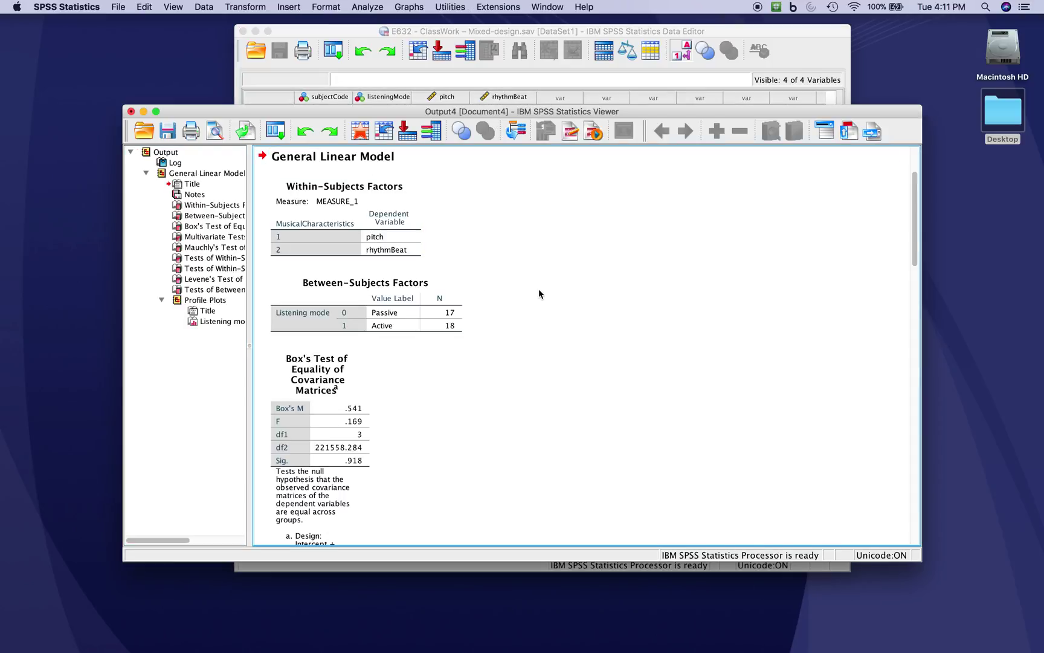
# Scroll to Mauchly's Test of Sphericity table and inspect it (W 1.000, df 0).
pyautogui.scroll(-2, 538, 278)
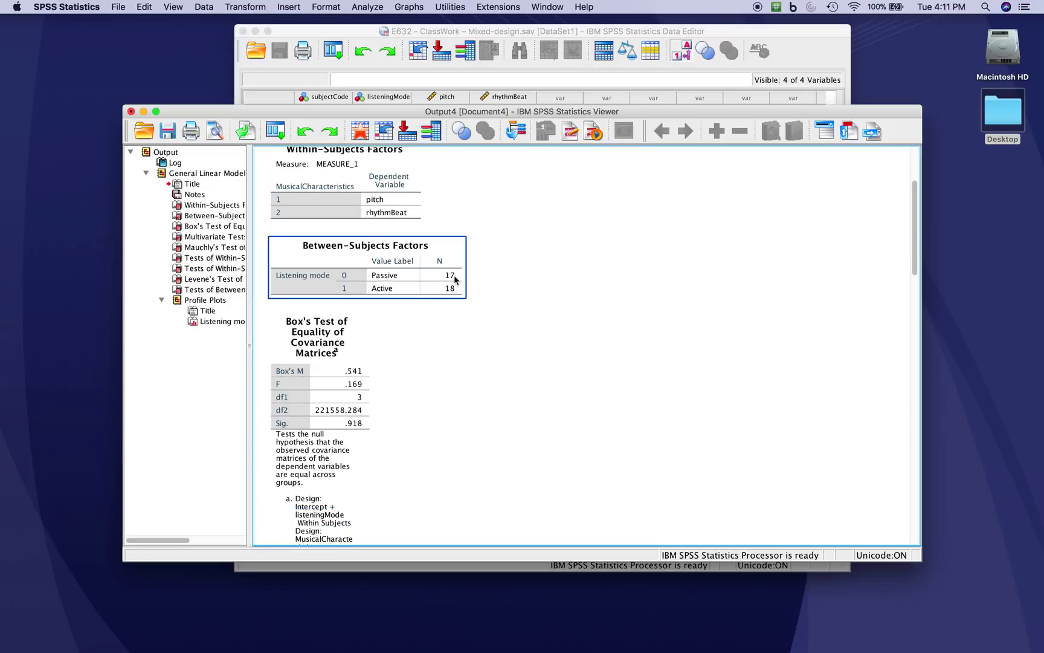
pyautogui.scroll(-2, 401, 356)
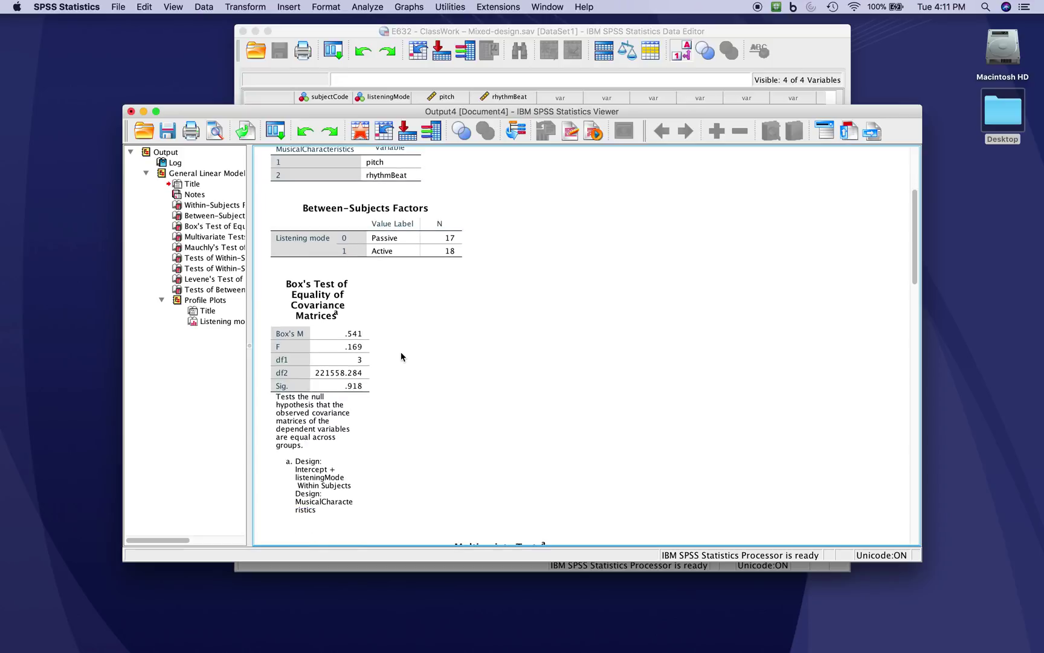
pyautogui.scroll(-4, 401, 356)
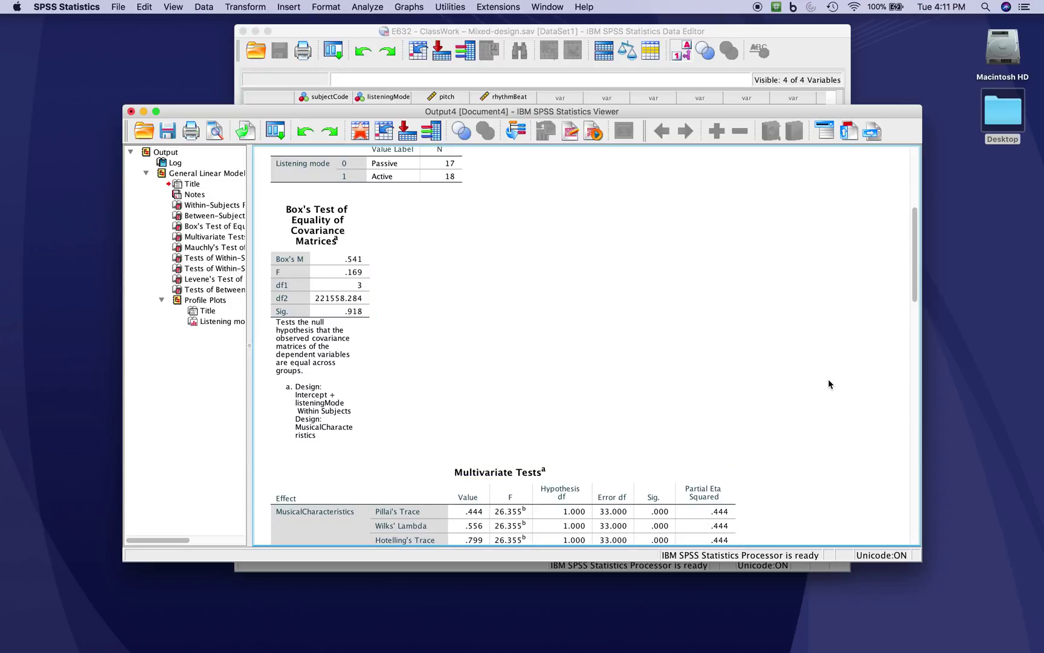
pyautogui.scroll(-6, 828, 384)
pyautogui.scroll(-15, 828, 385)
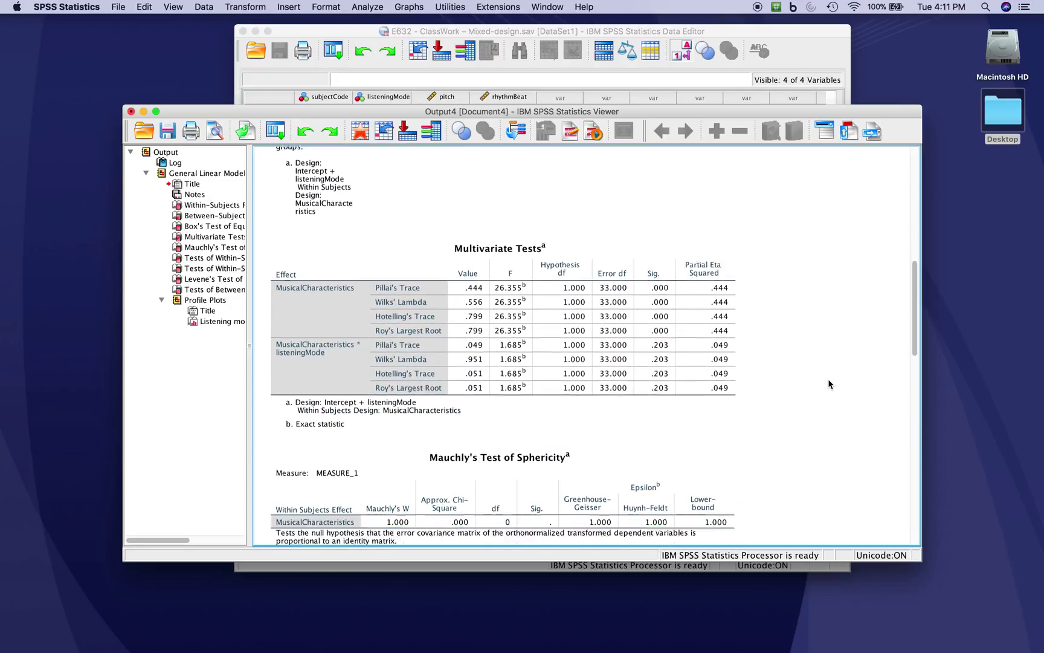
pyautogui.scroll(-5, 828, 385)
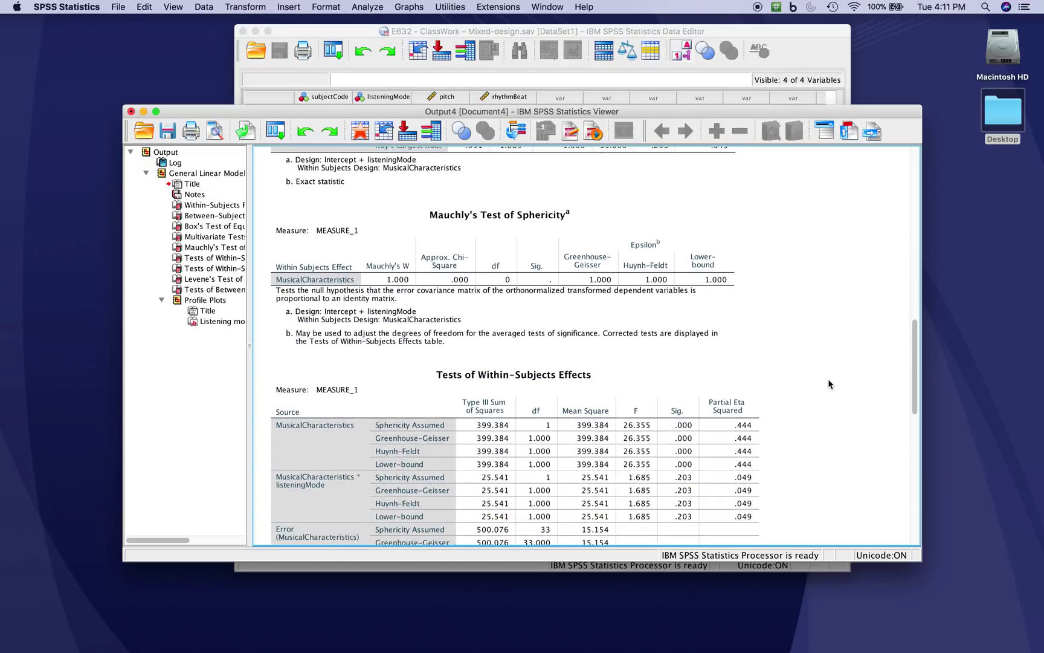
pyautogui.click(591, 254)
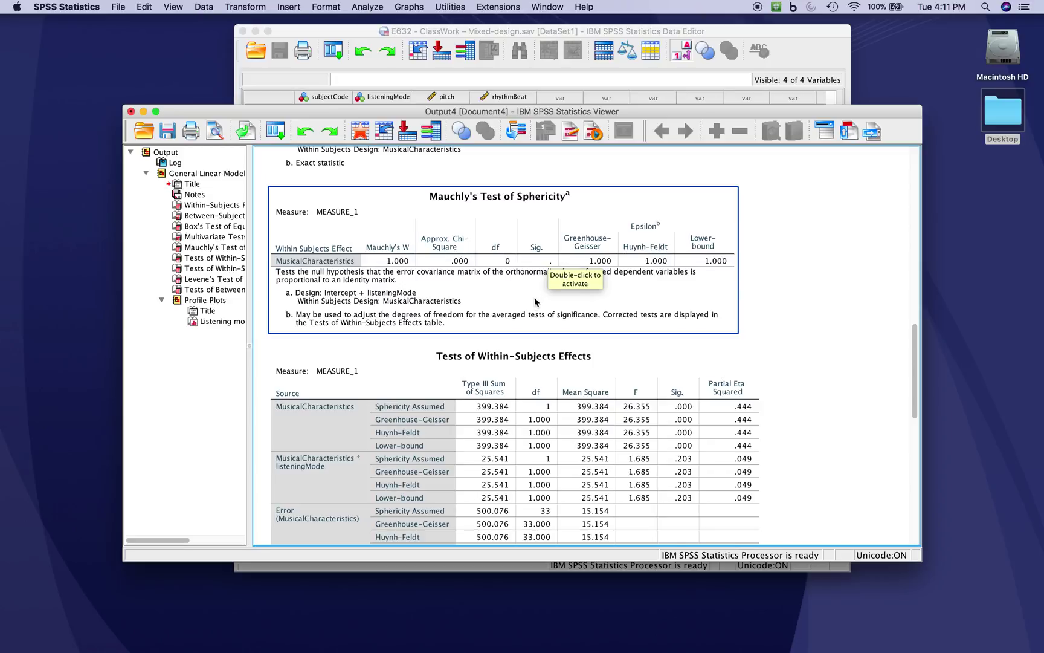
pyautogui.click(790, 293)
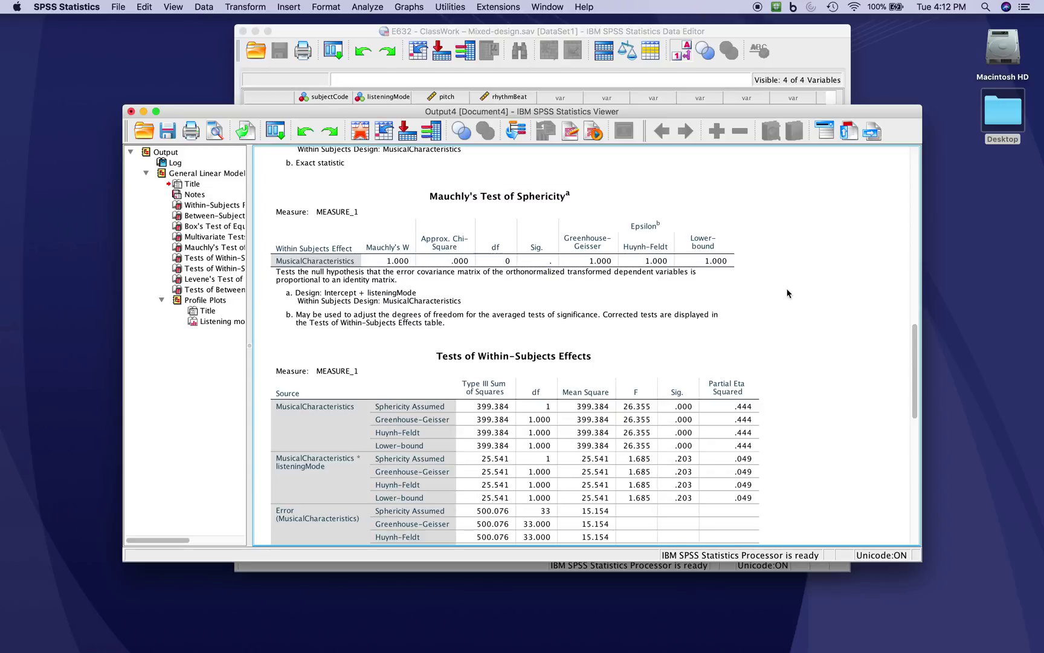
pyautogui.click(559, 272)
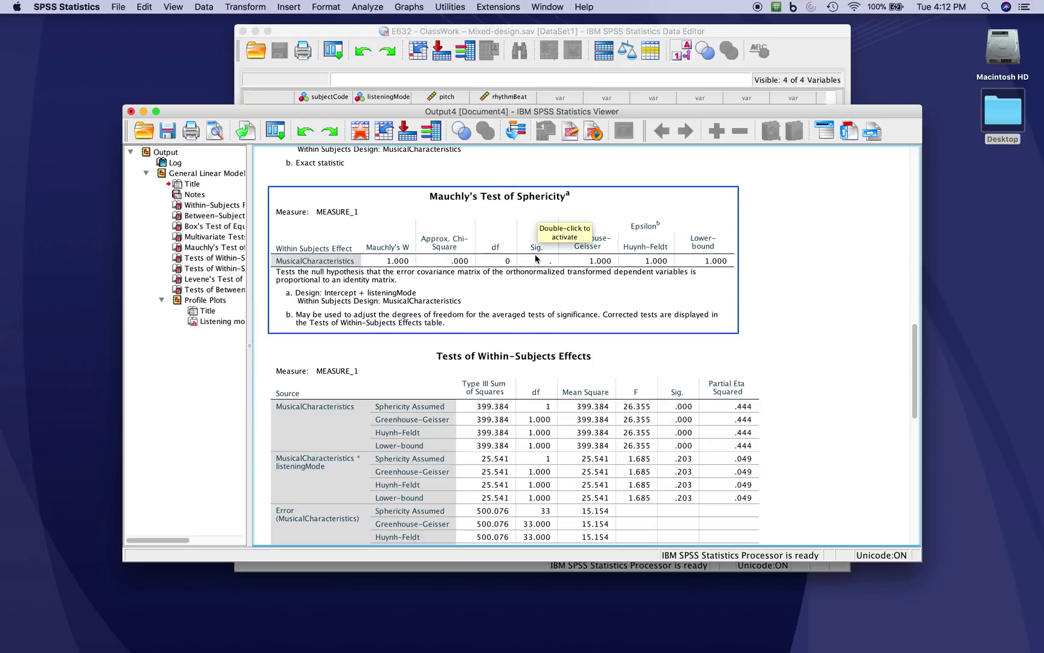
pyautogui.click(787, 254)
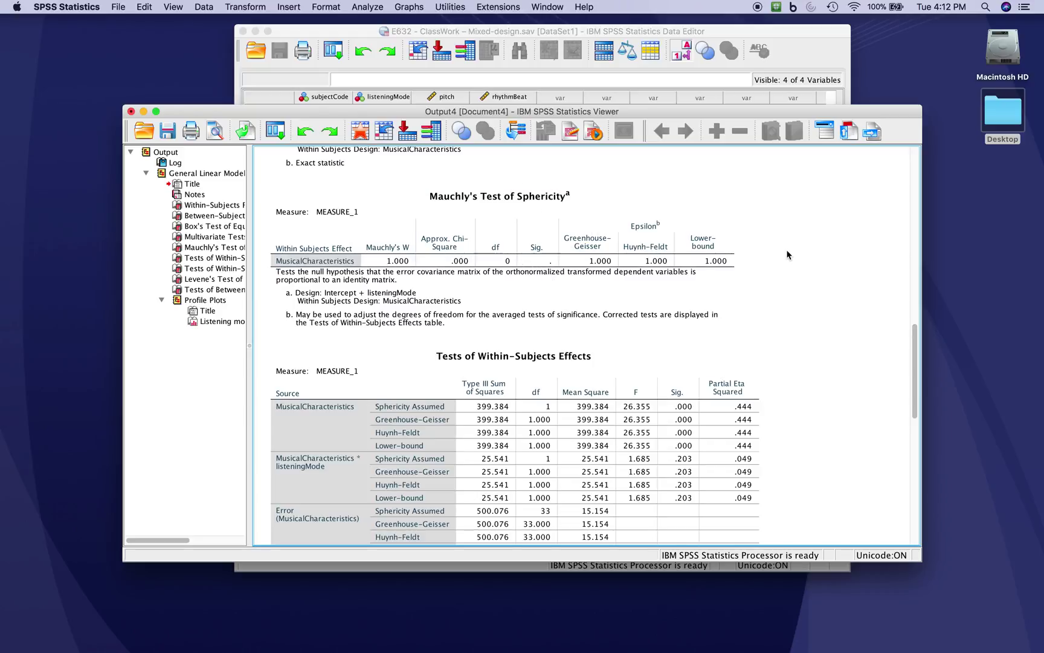
pyautogui.click(597, 237)
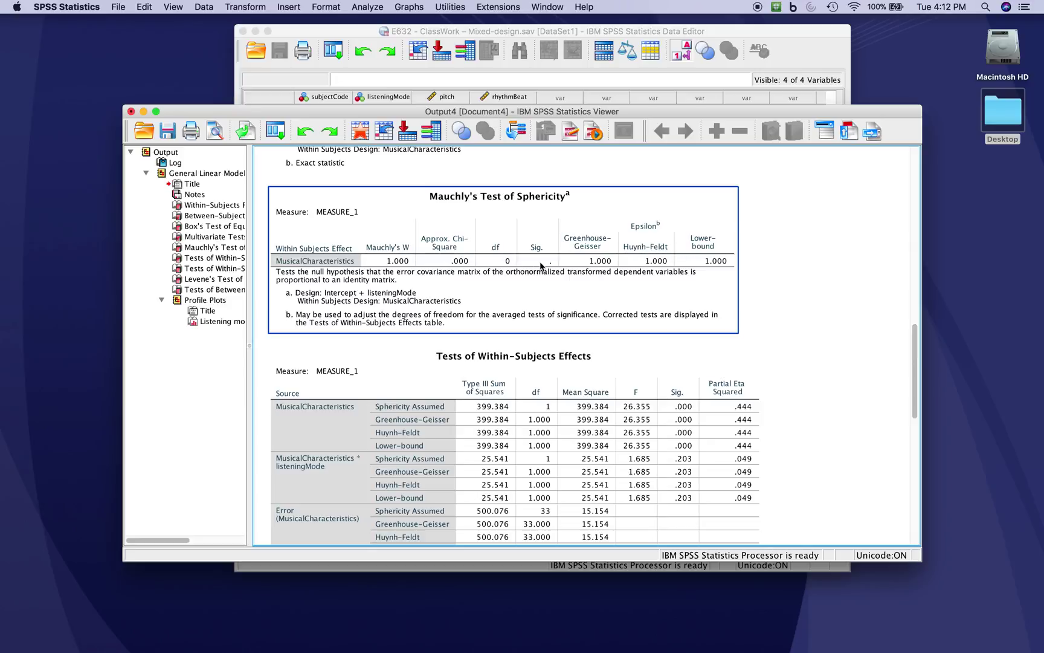
pyautogui.click(778, 339)
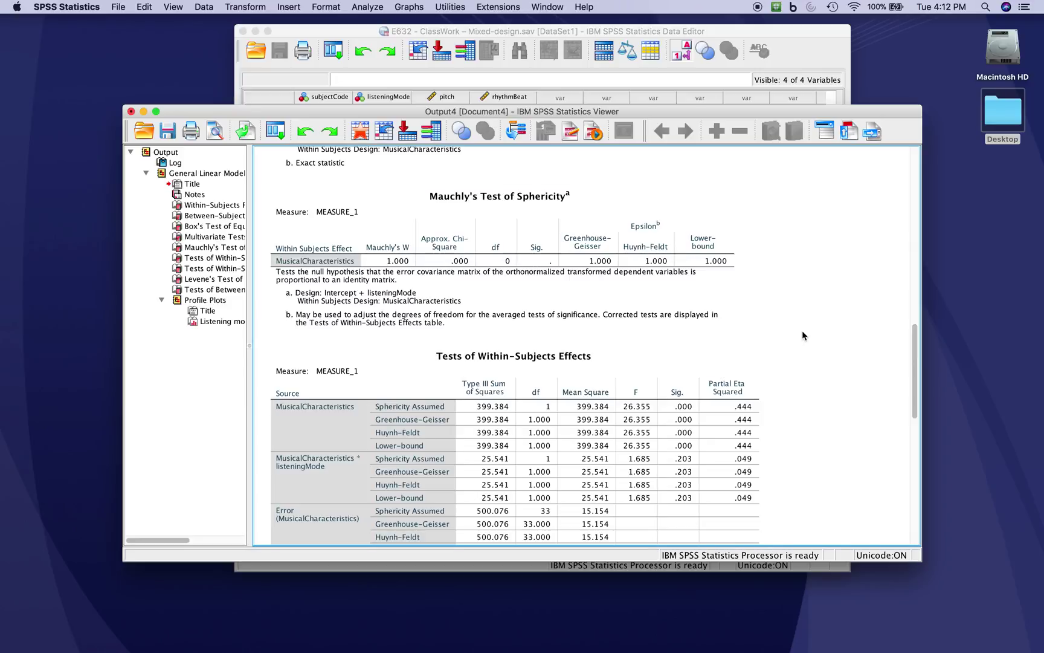
# Browse the Tests of Within-Subjects and Between-Subjects Effects tables in the output.
pyautogui.scroll(-5, 803, 332)
pyautogui.scroll(-3, 802, 335)
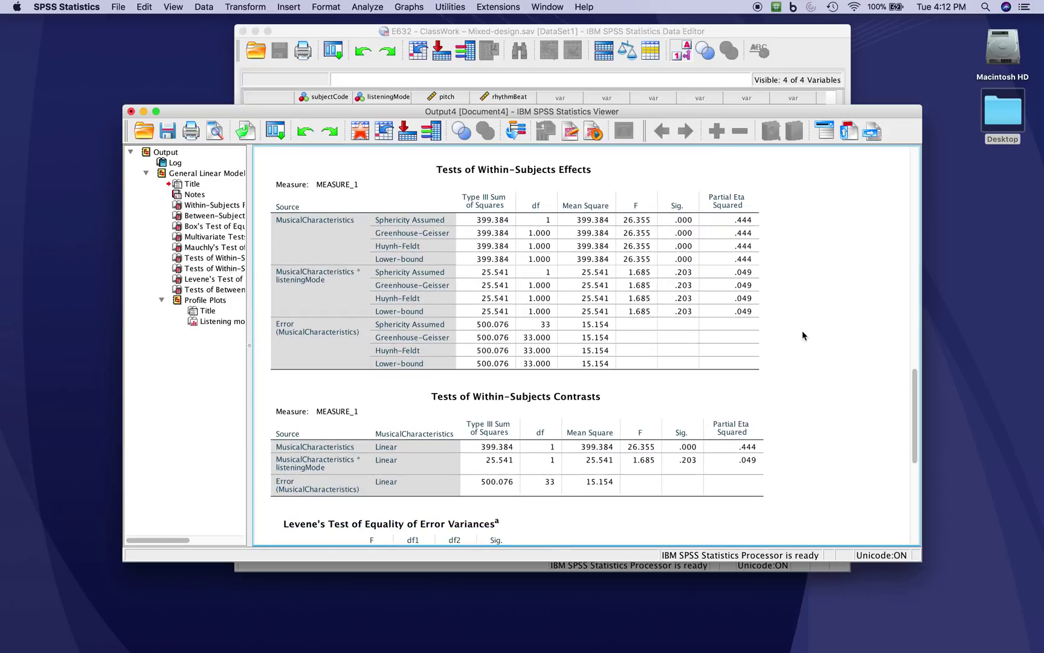
pyautogui.click(568, 257)
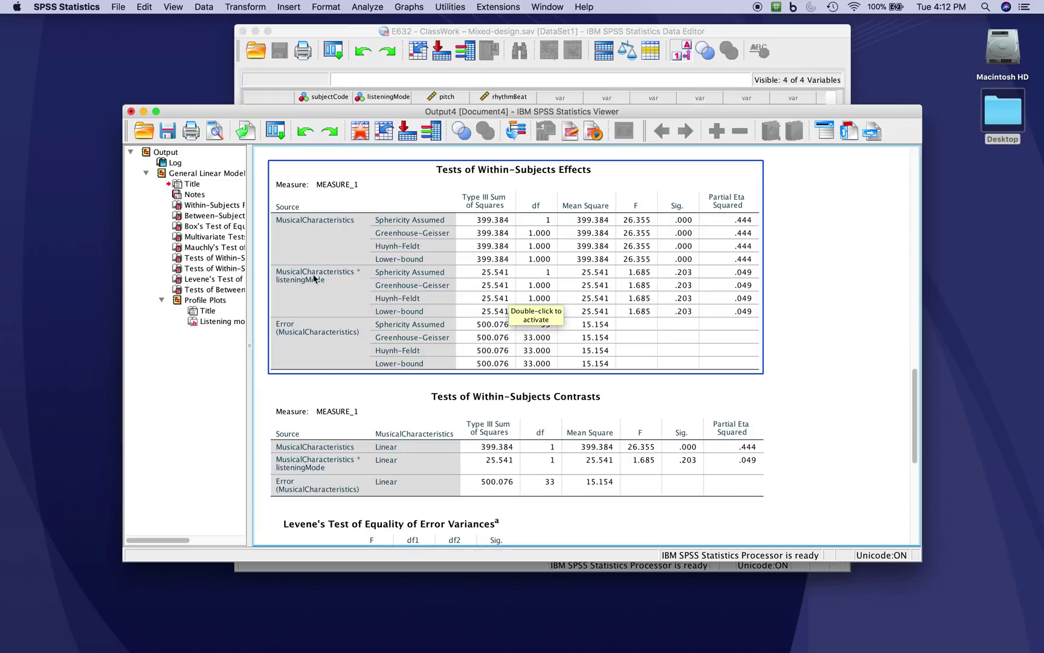
pyautogui.click(832, 422)
pyautogui.scroll(-3, 832, 425)
pyautogui.scroll(-10, 832, 425)
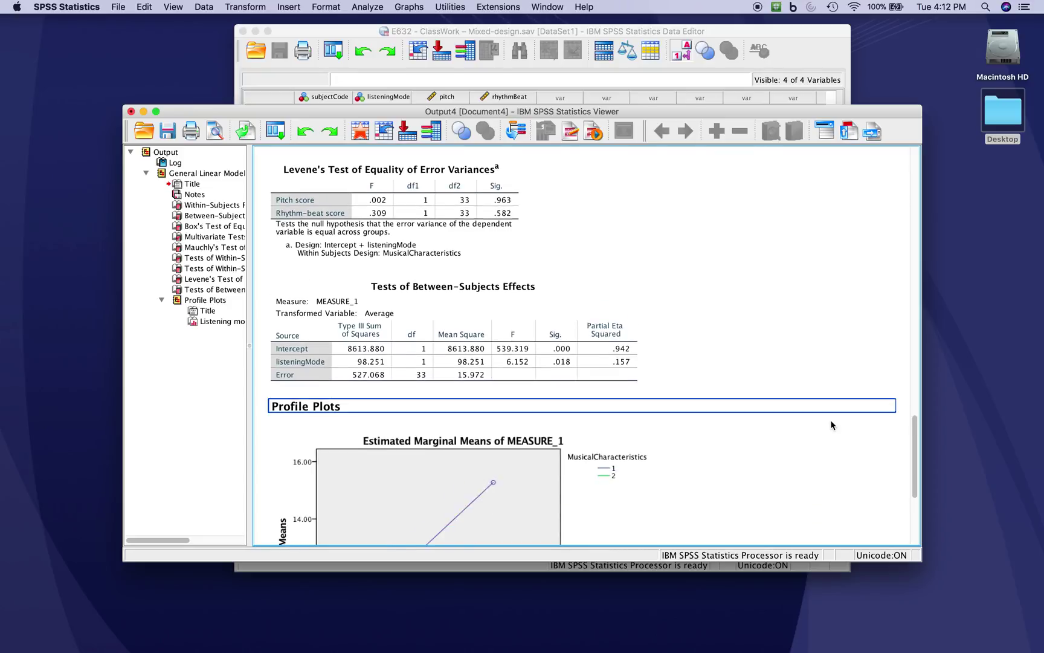
pyautogui.scroll(-1, 832, 425)
pyautogui.click(511, 272)
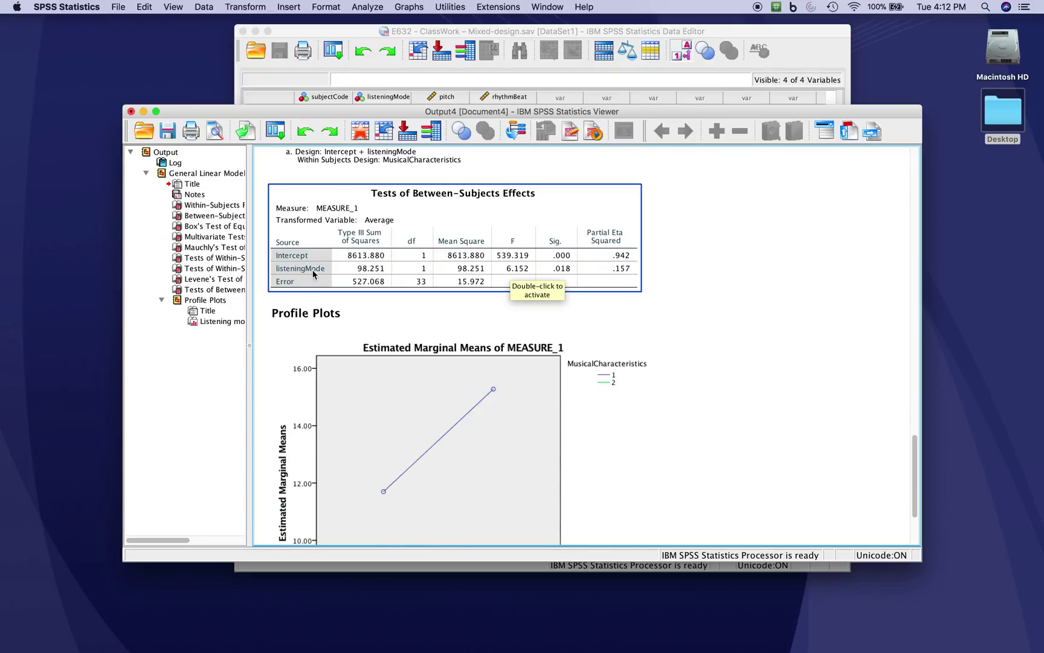
pyautogui.click(747, 336)
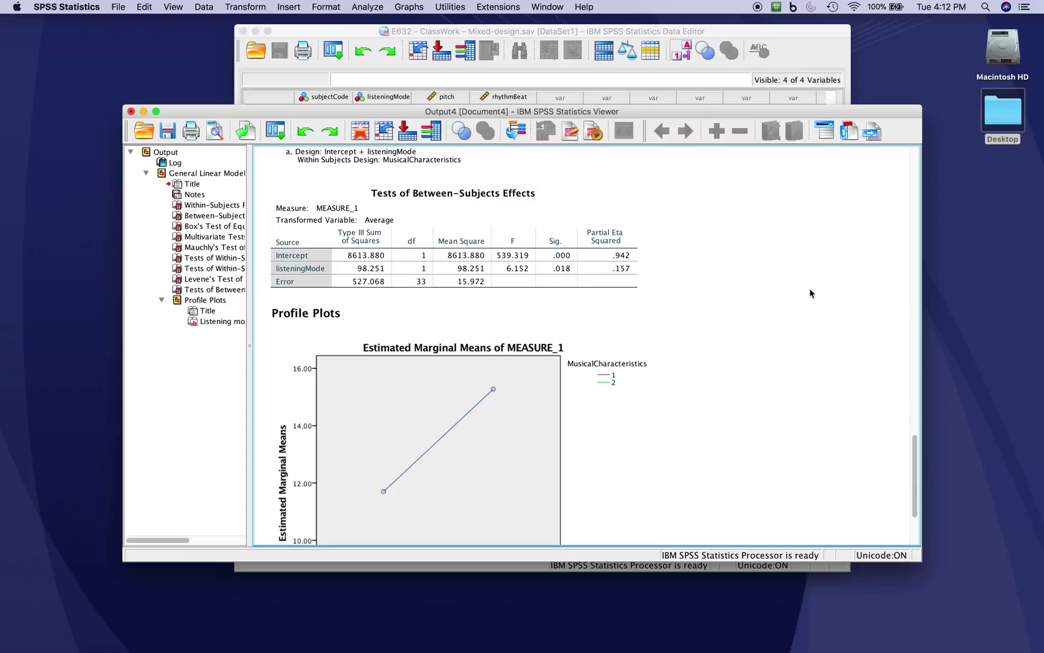
# Return to Tests of Within-Subjects Effects, showing the interaction at F 1.685, Sig. .203.
pyautogui.scroll(8, 793, 253)
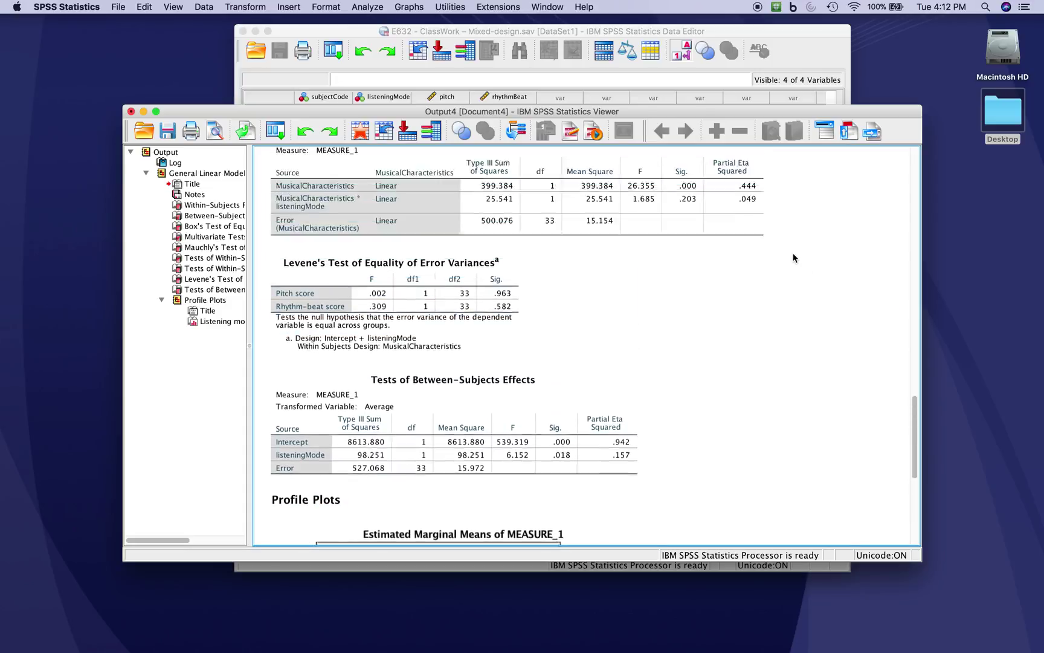
pyautogui.scroll(8, 792, 253)
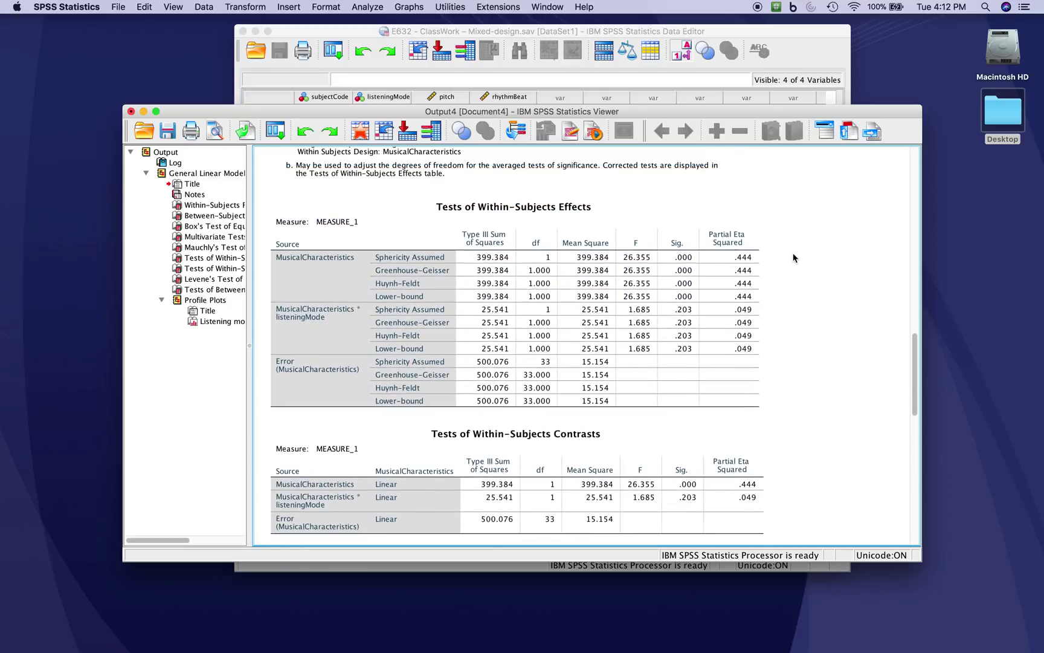
pyautogui.scroll(-2, 794, 254)
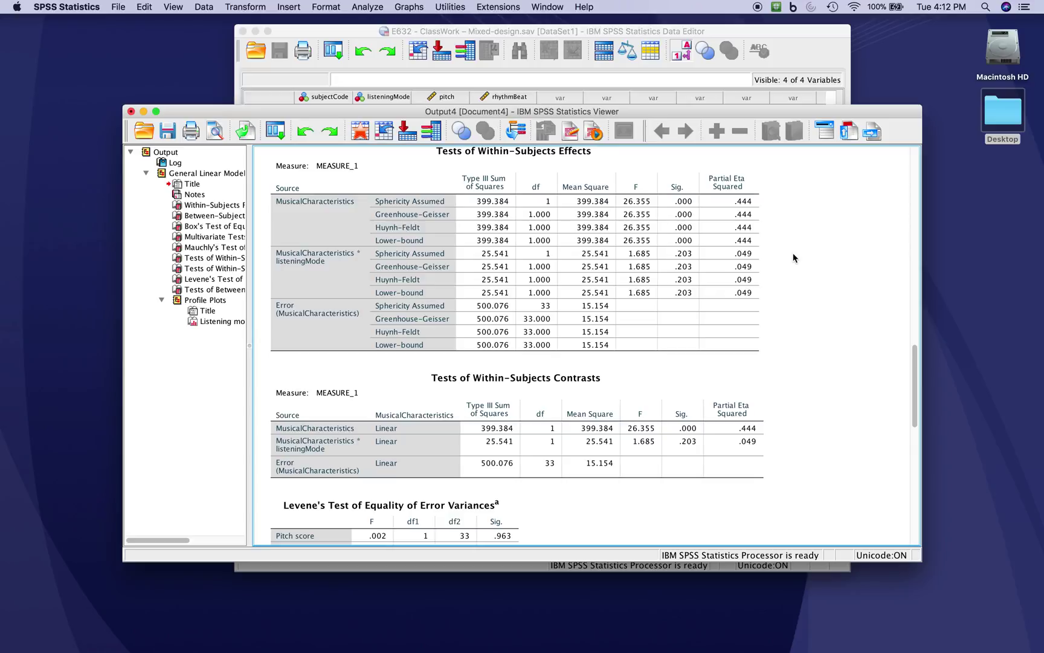
pyautogui.click(644, 224)
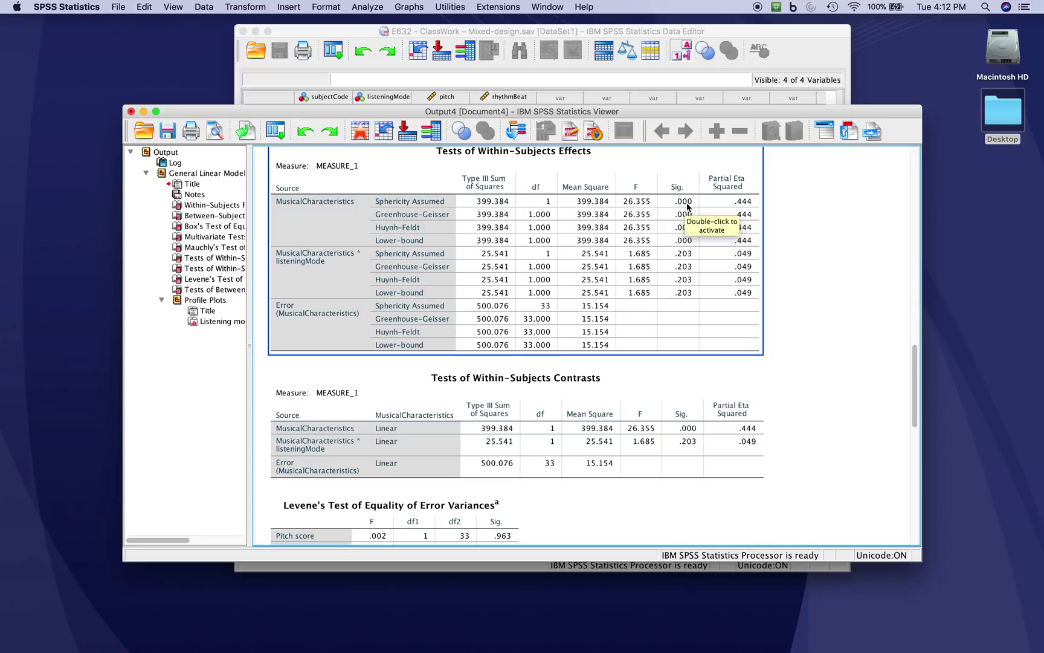
pyautogui.click(813, 211)
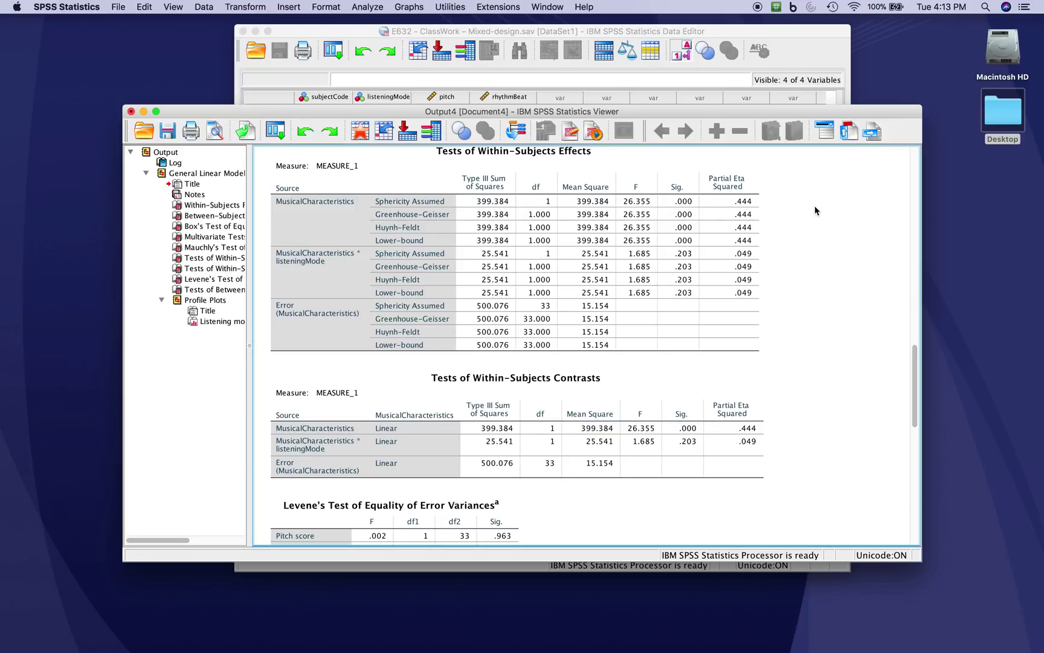
pyautogui.click(755, 205)
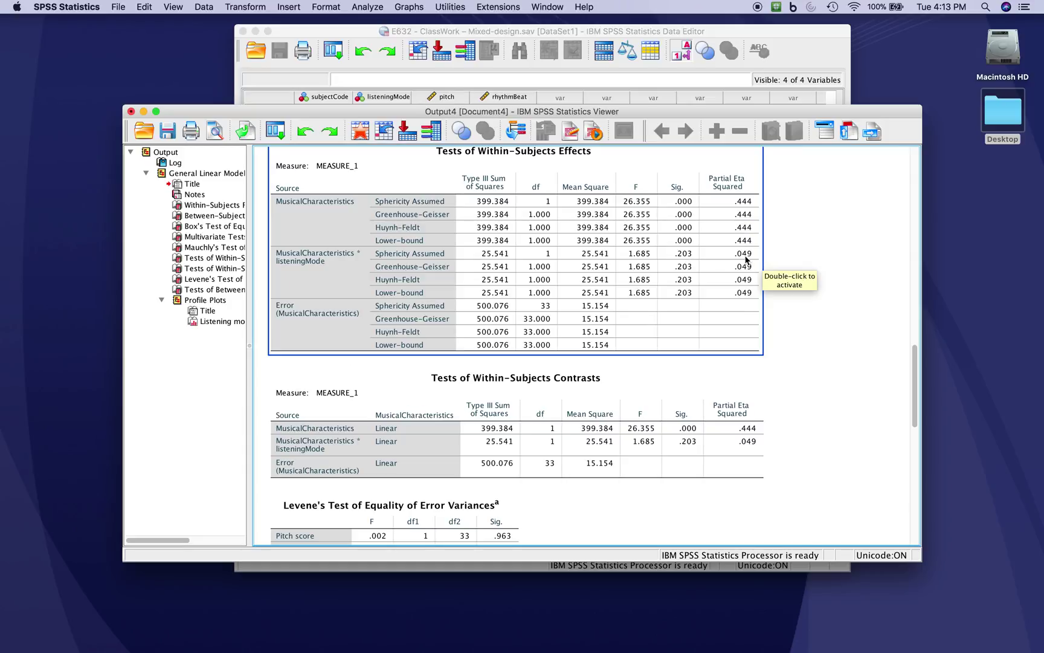
pyautogui.click(788, 264)
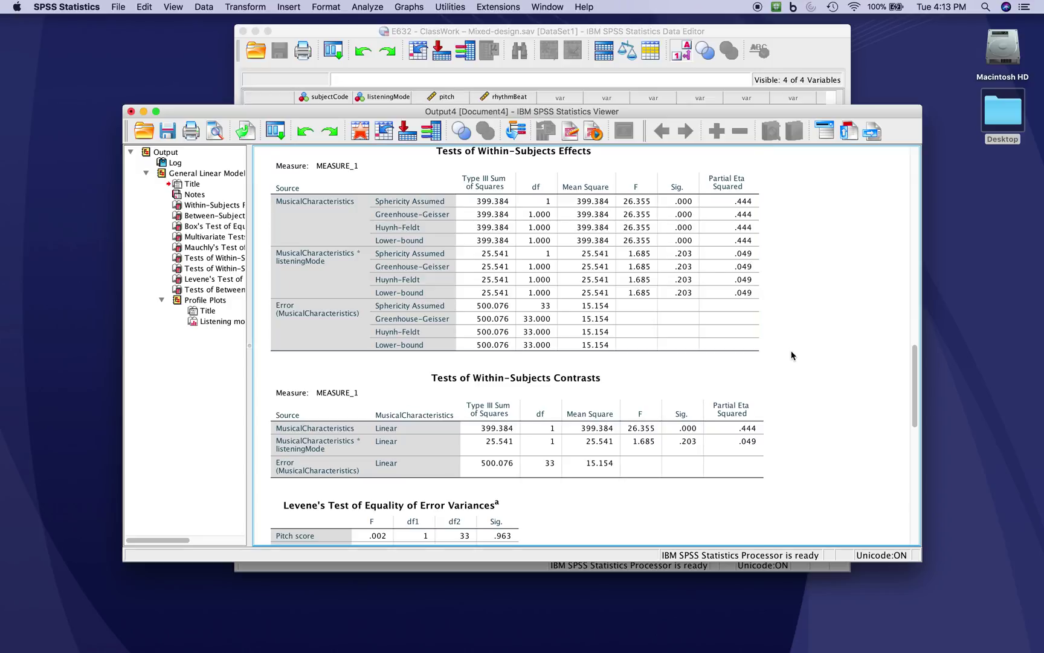
# Inspect Levene's Test and Between-Subjects Effects, where listeningMode gives F 6.152, Sig. .018.
pyautogui.scroll(-3, 806, 376)
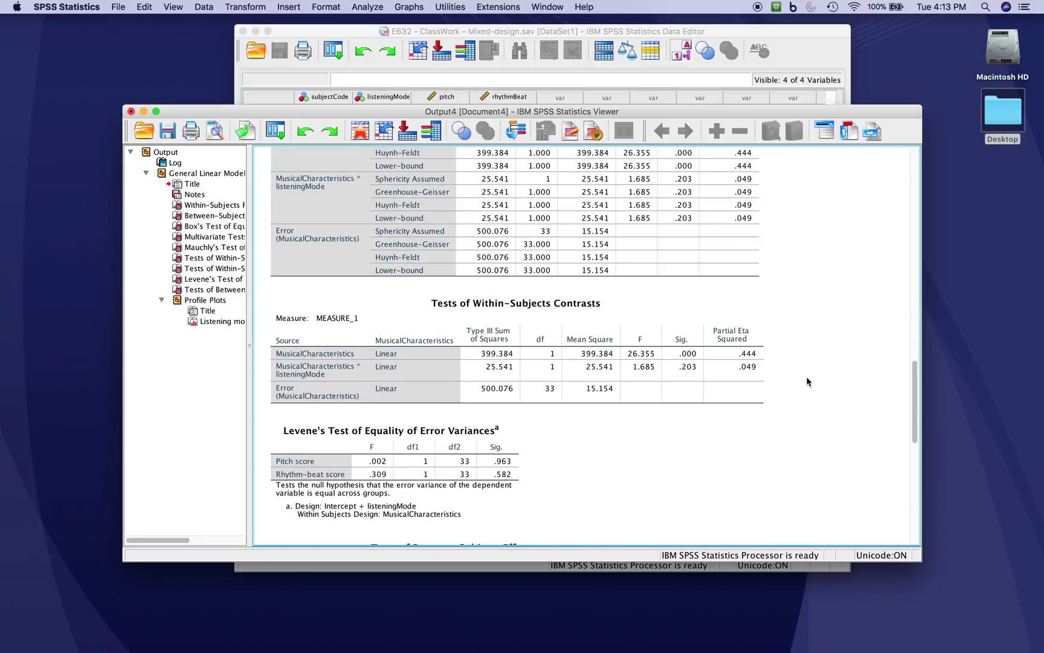
pyautogui.scroll(-9, 806, 378)
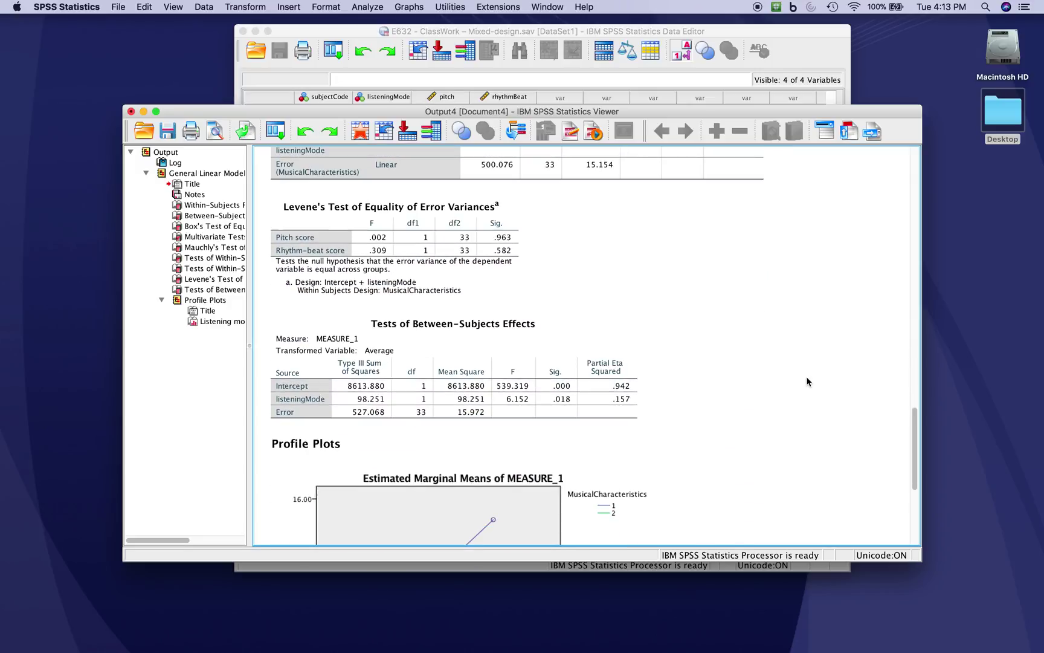
pyautogui.click(443, 285)
pyautogui.click(417, 352)
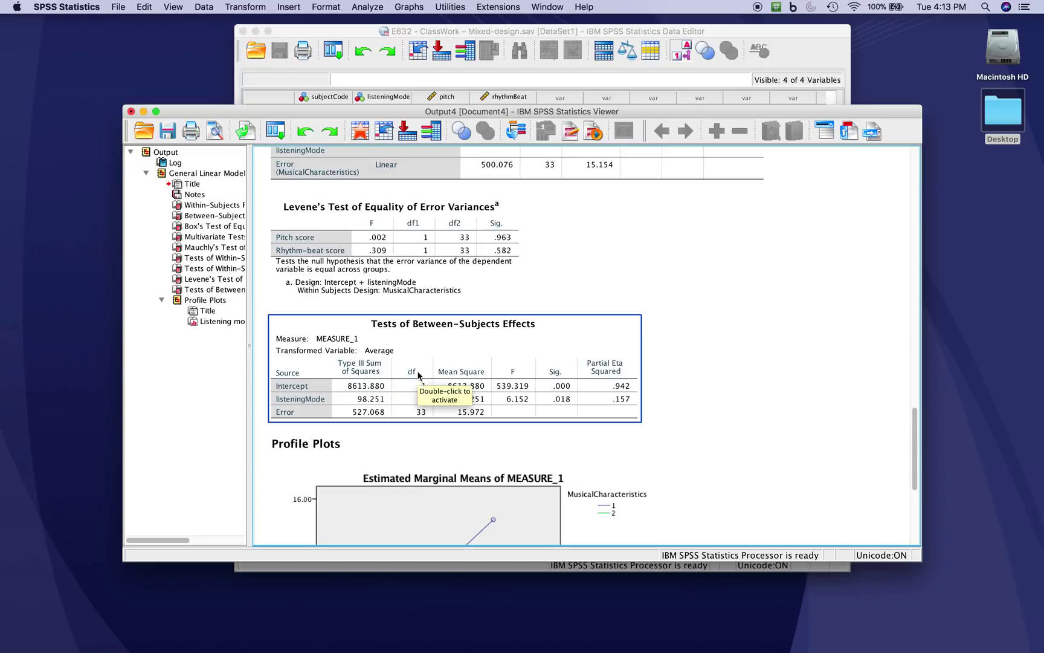
pyautogui.click(406, 253)
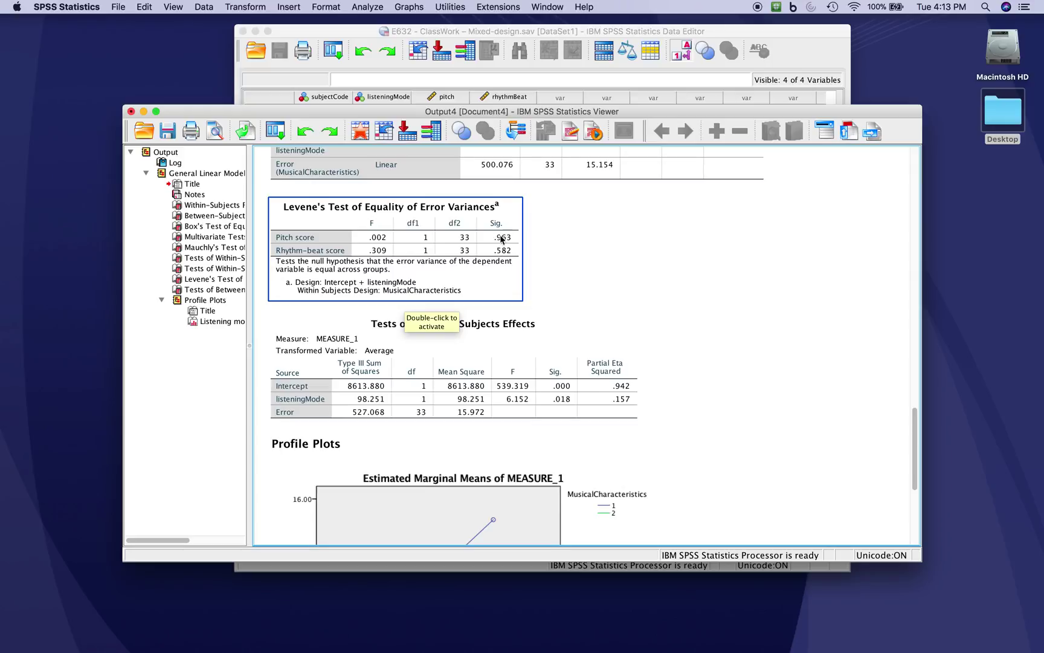
pyautogui.click(688, 349)
pyautogui.scroll(-3, 733, 376)
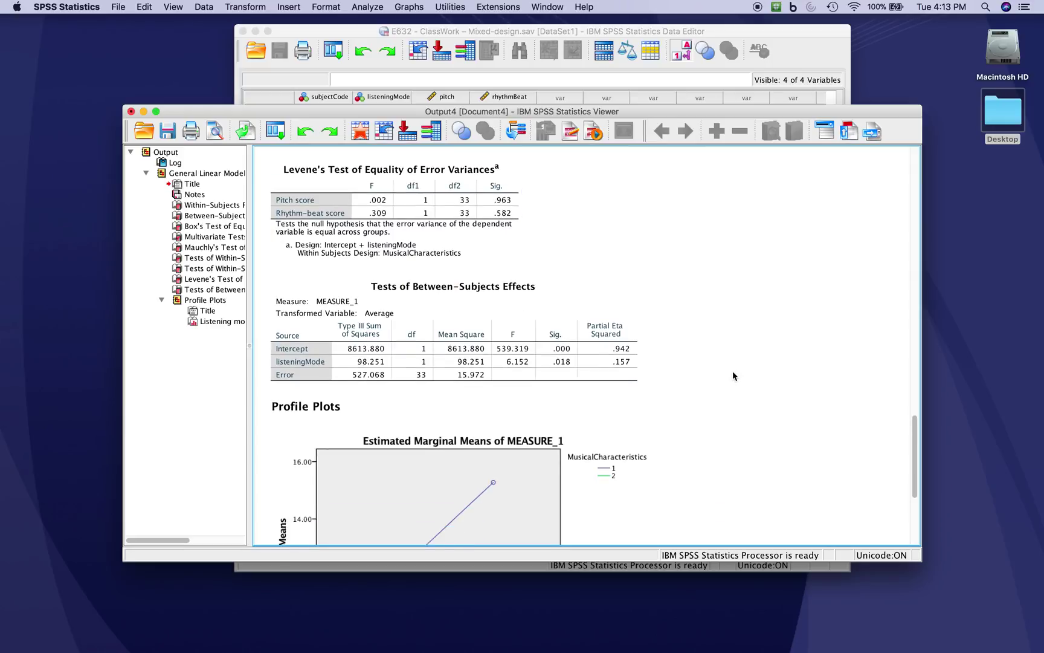
pyautogui.click(580, 337)
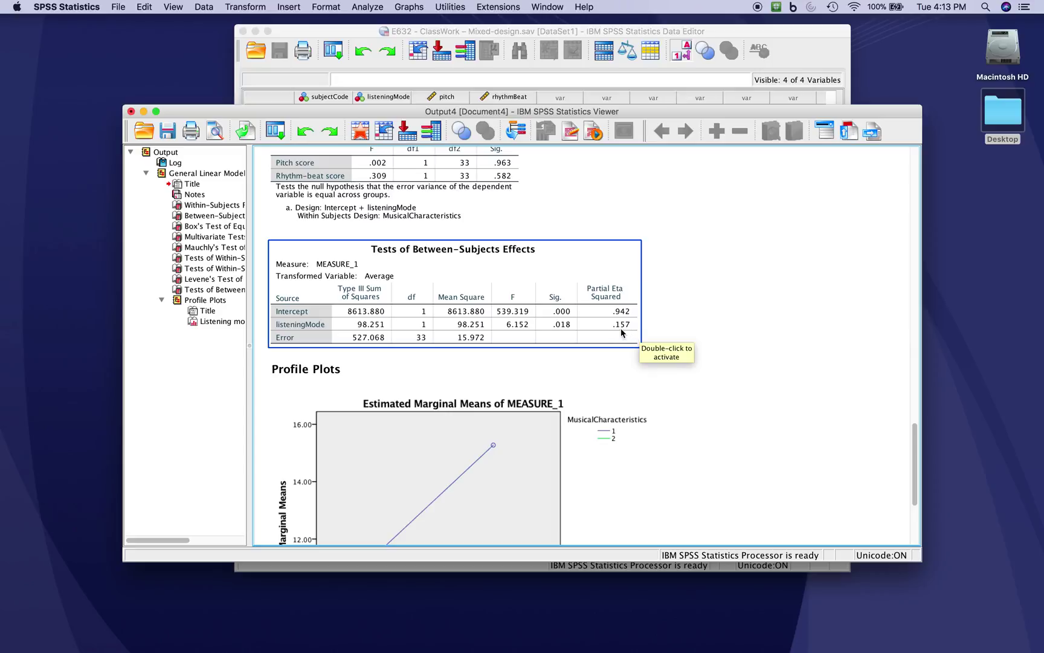
pyautogui.click(746, 385)
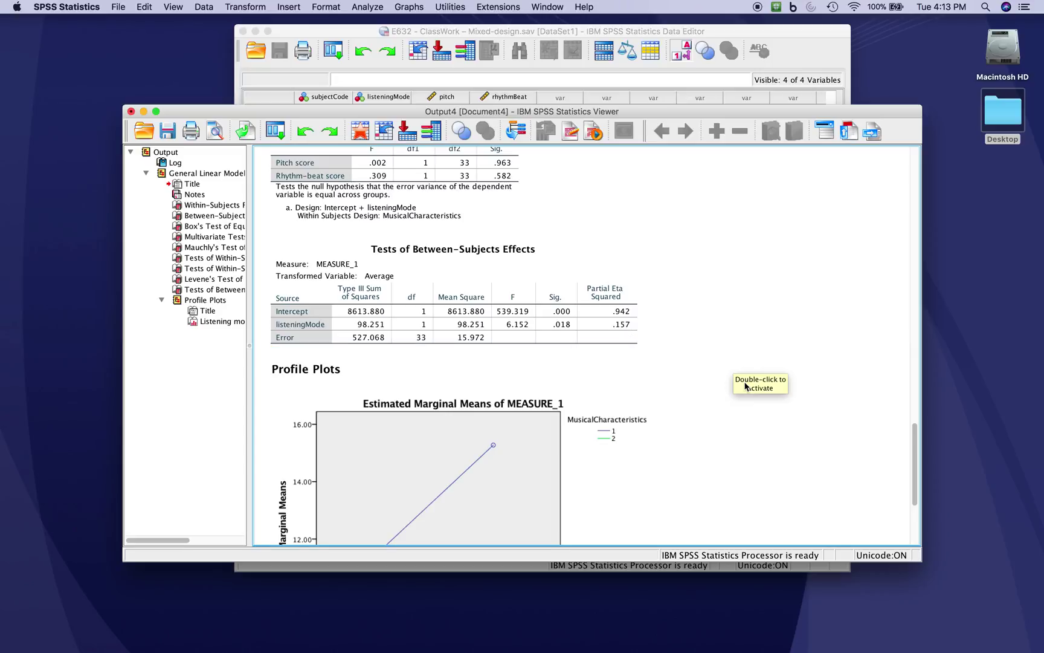
# Scroll to the profile plot where both MusicalCharacteristics lines rise from Passive to Active.
pyautogui.scroll(-5, 794, 428)
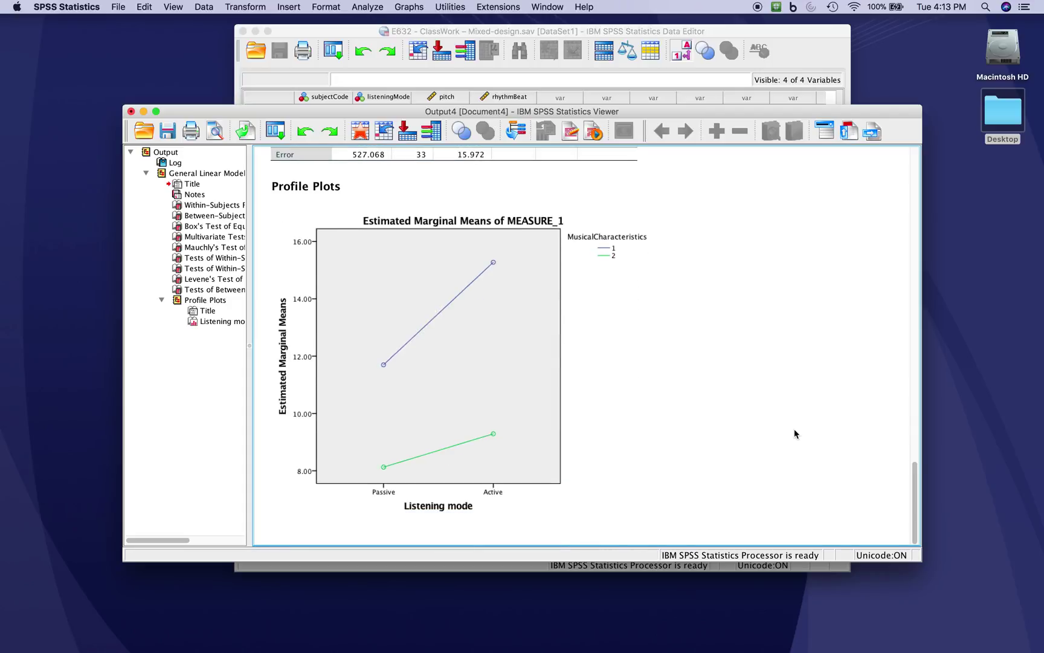
pyautogui.click(513, 377)
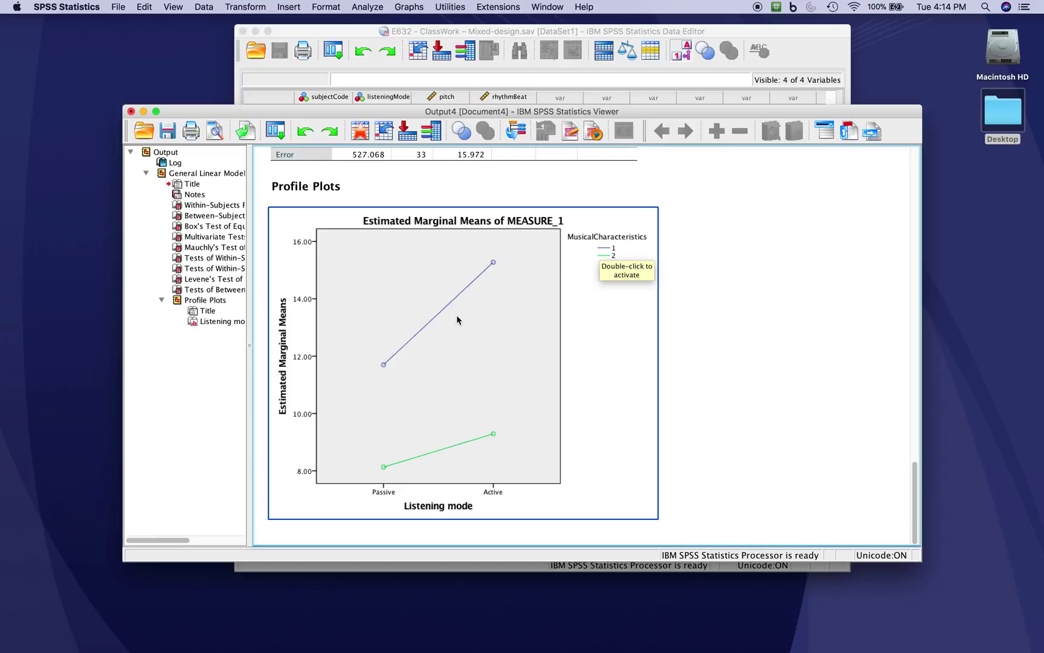
pyautogui.click(790, 362)
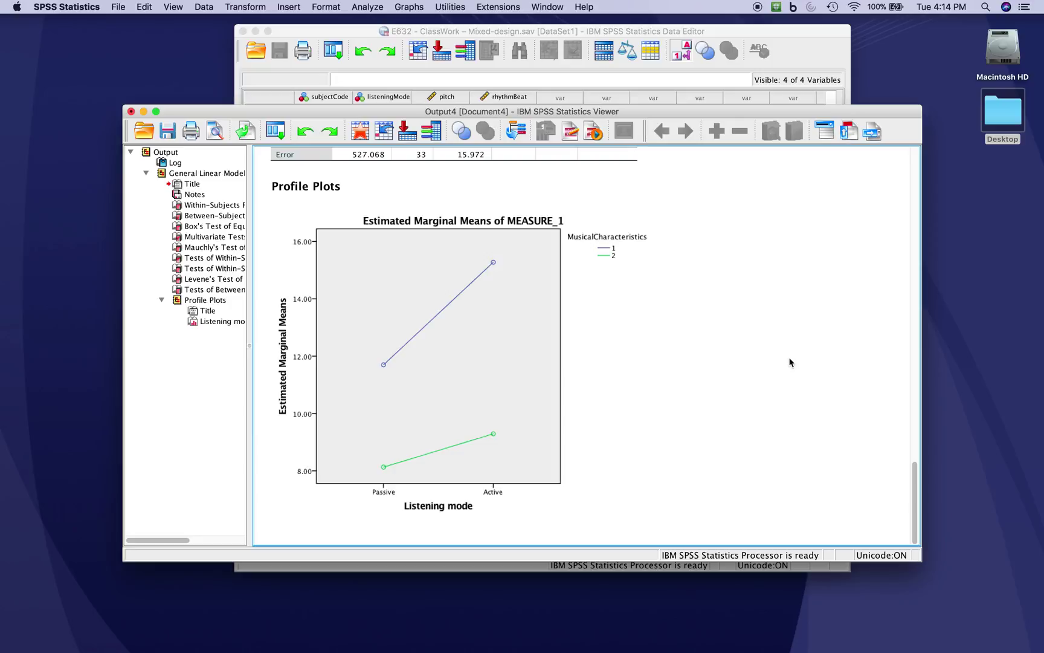